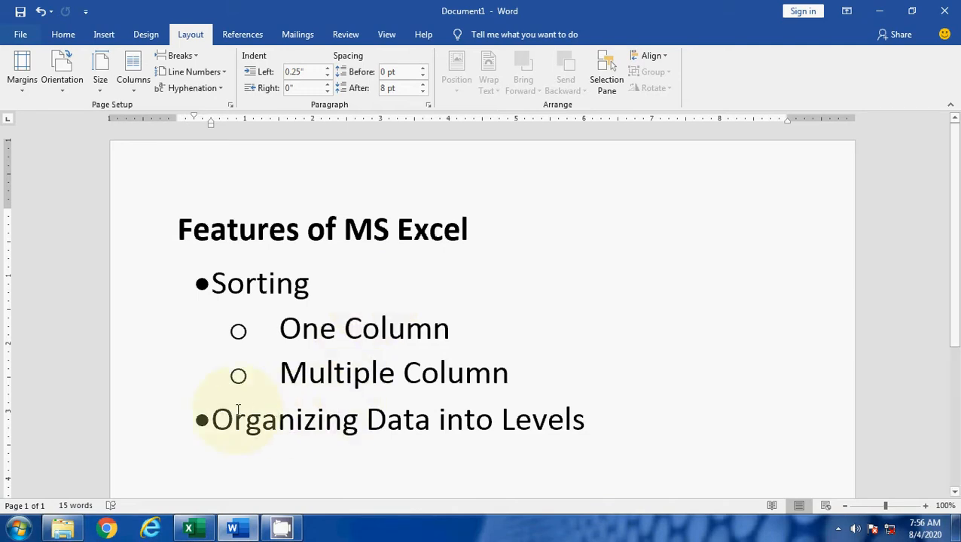
- Highlight the "Organizing Data into Levels" bullet in the document, then switch to Excel and look through the student marks list on Sheet1
drag(213, 419, 607, 428)
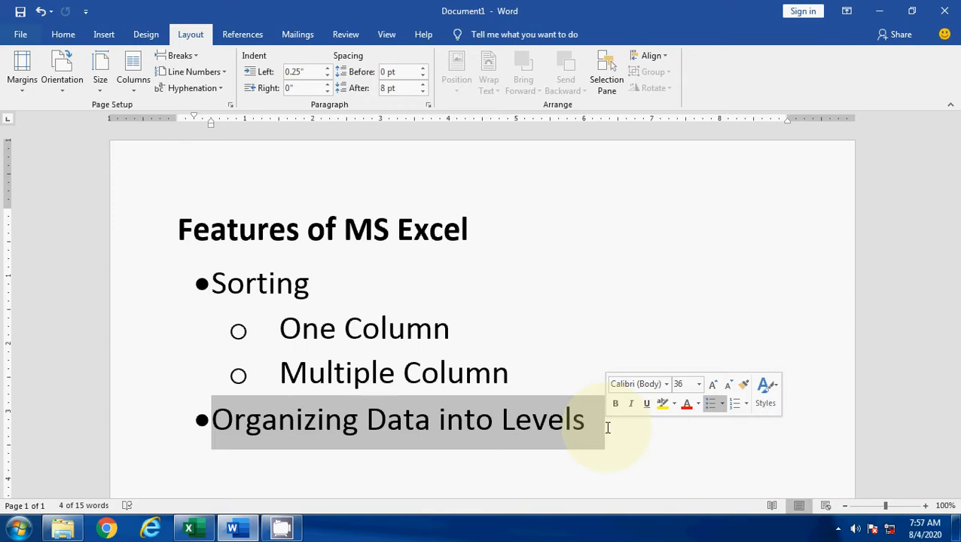
click(187, 529)
click(209, 354)
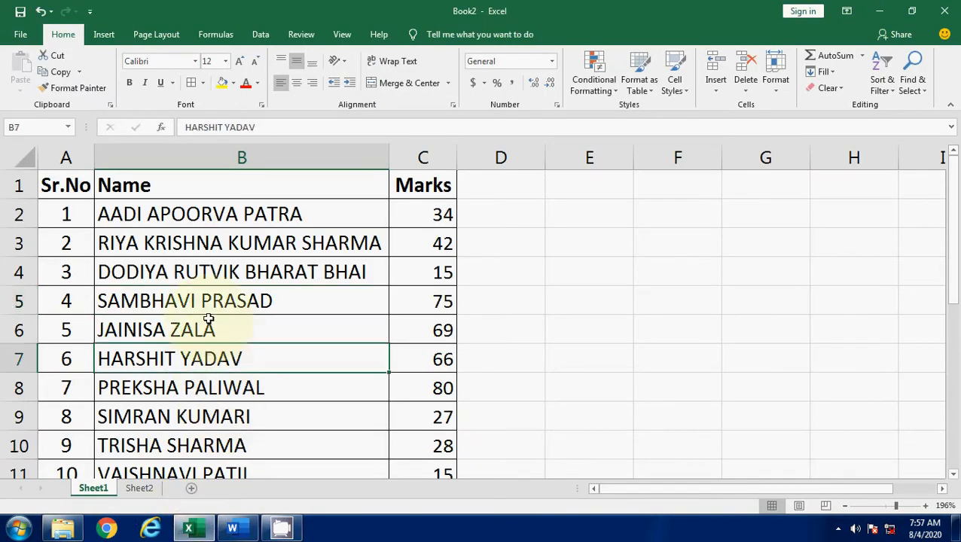
scroll(208, 272, down, 2)
scroll(208, 272, down, 3)
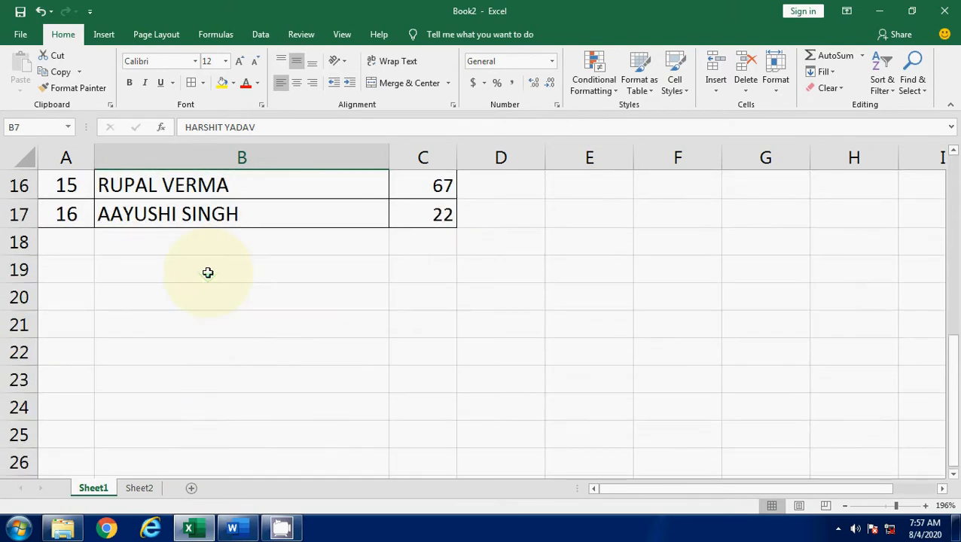
scroll(210, 286, up, 5)
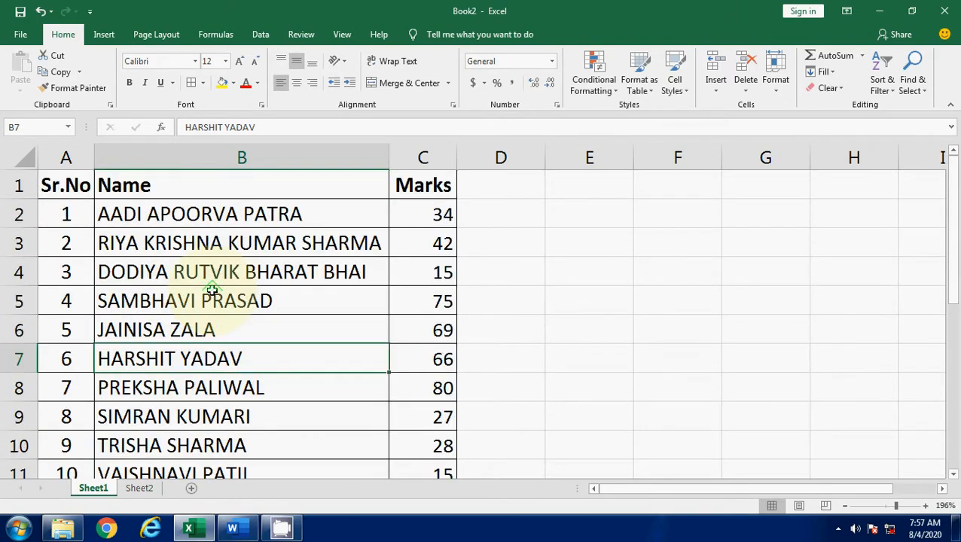
- Go through the fields of the first student record and select the whole record, A2:C2
click(85, 214)
click(151, 220)
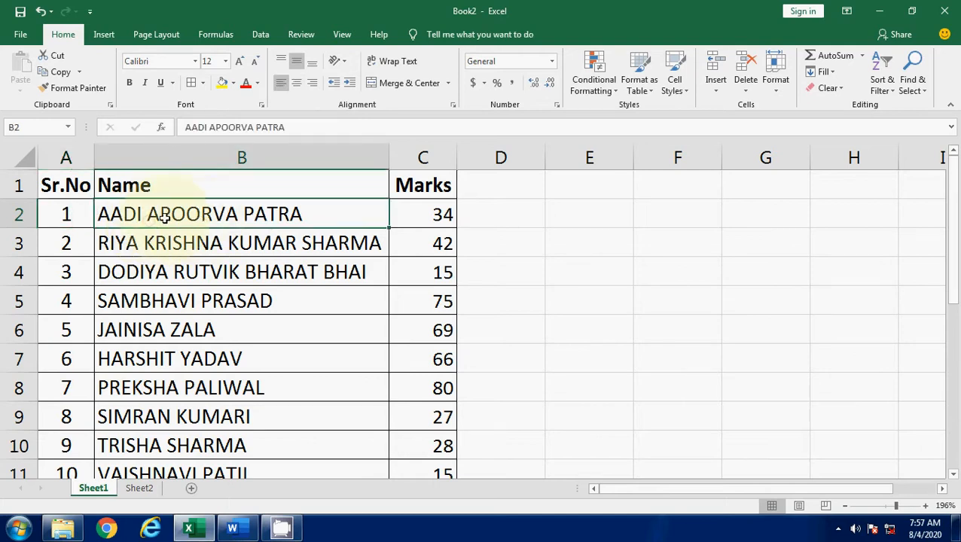
click(75, 215)
click(231, 214)
click(407, 218)
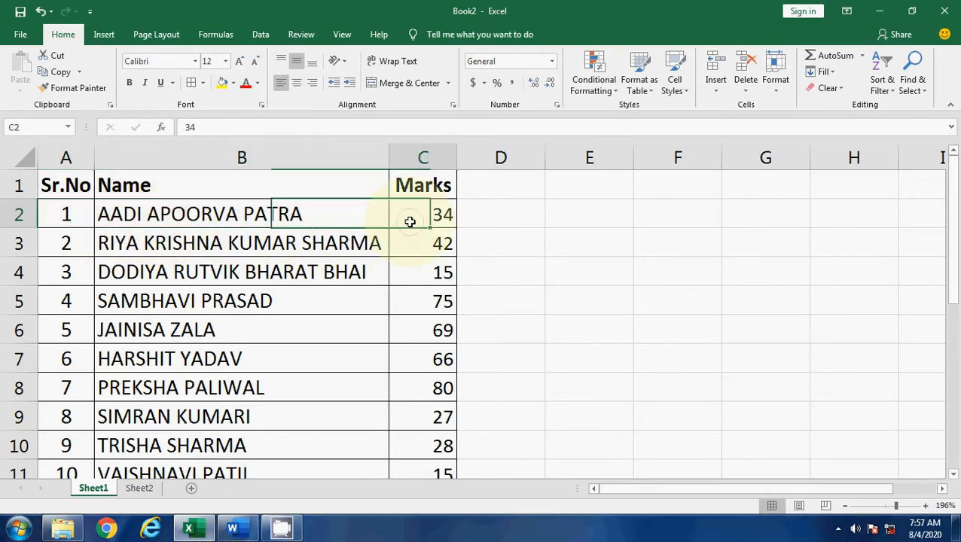
click(80, 214)
drag(80, 213, 392, 221)
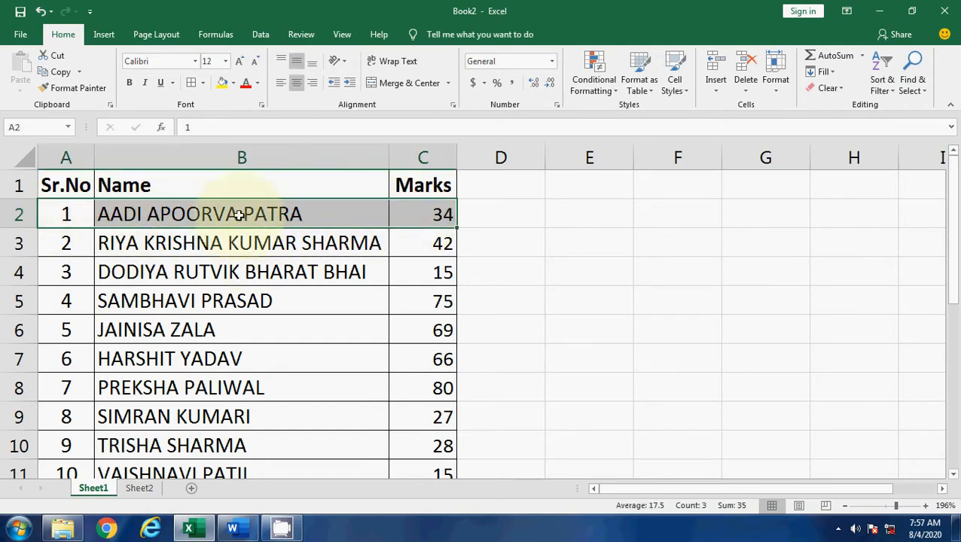
- Examine the order of the Sr.No values in column A and select the Name header cell B1
click(178, 187)
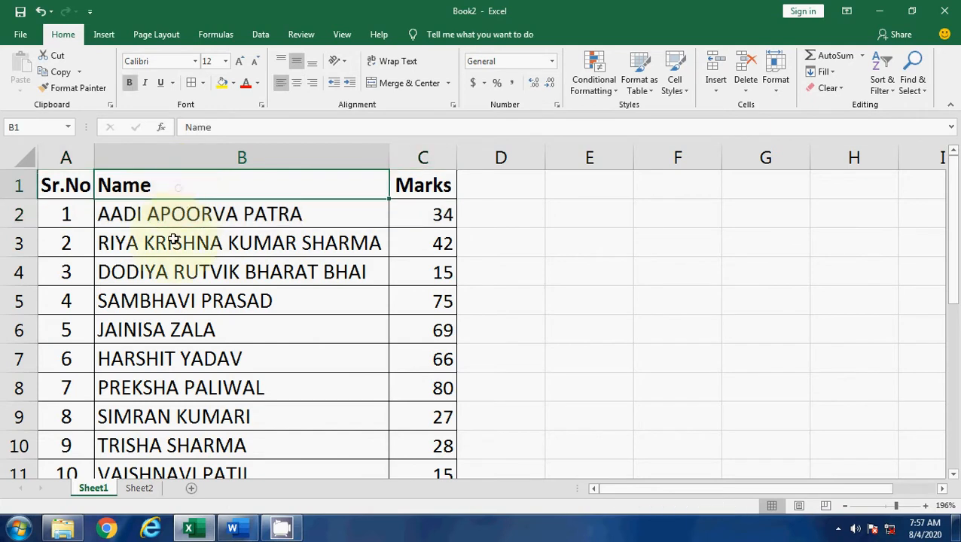
click(47, 213)
scroll(103, 267, down, 2)
scroll(101, 269, up, 2)
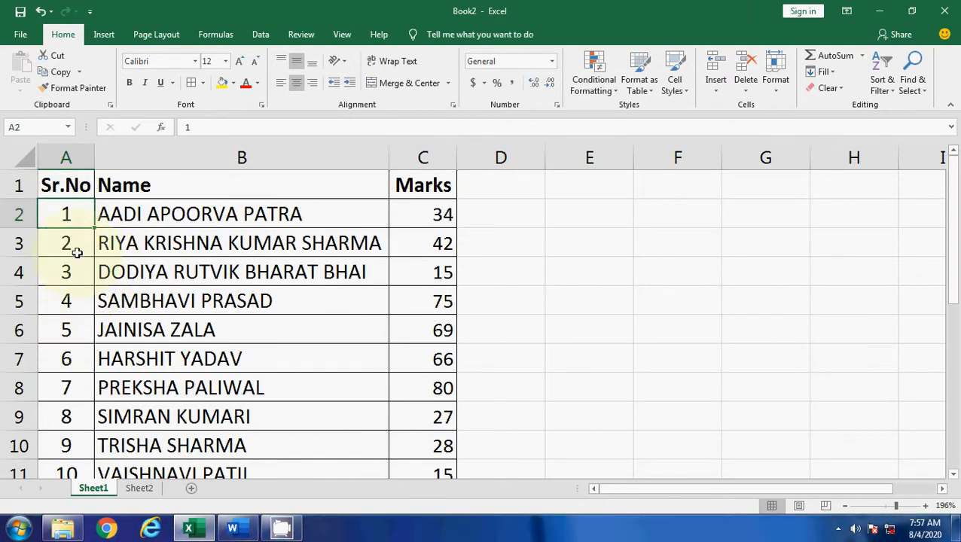
click(182, 189)
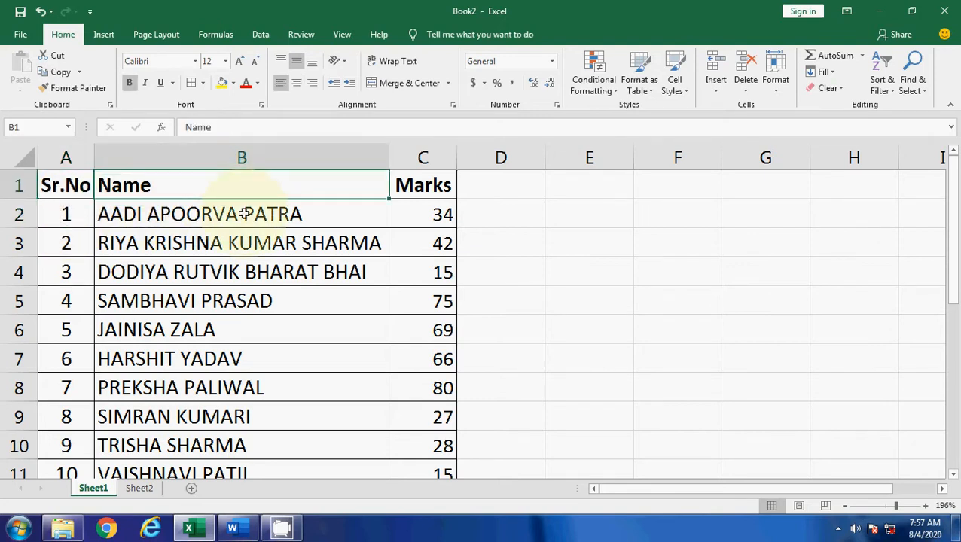
- Switch to the Word feature list, highlight the "One Column" sub-item under Sorting, and return to the Excel workbook
click(232, 527)
drag(277, 331, 451, 331)
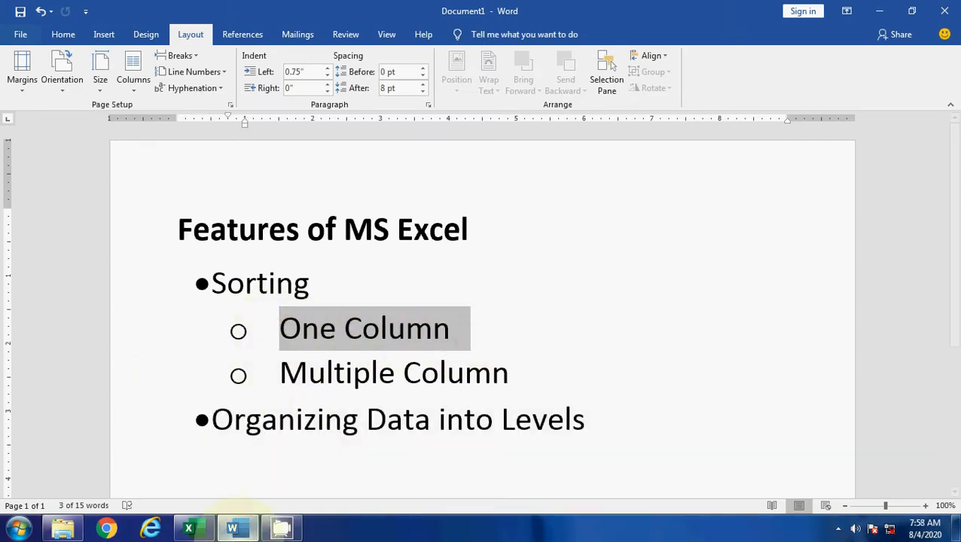
click(190, 528)
click(215, 354)
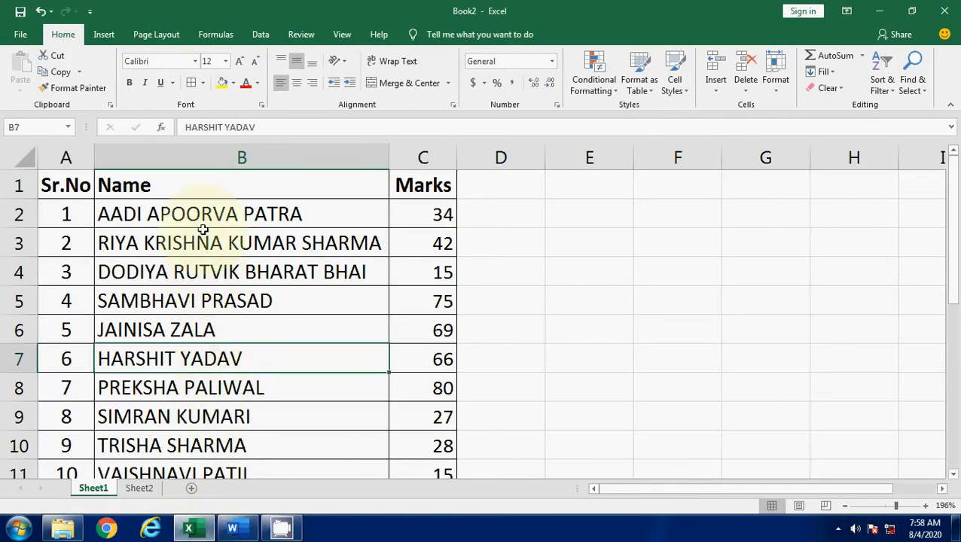
- Examine the student names in column B from the first record to the last to see how they are ordered
click(207, 280)
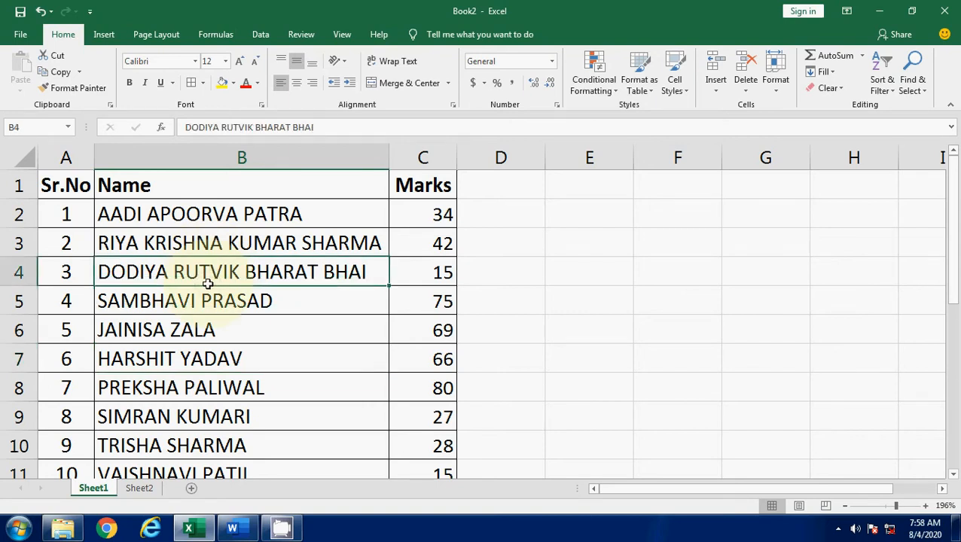
click(235, 218)
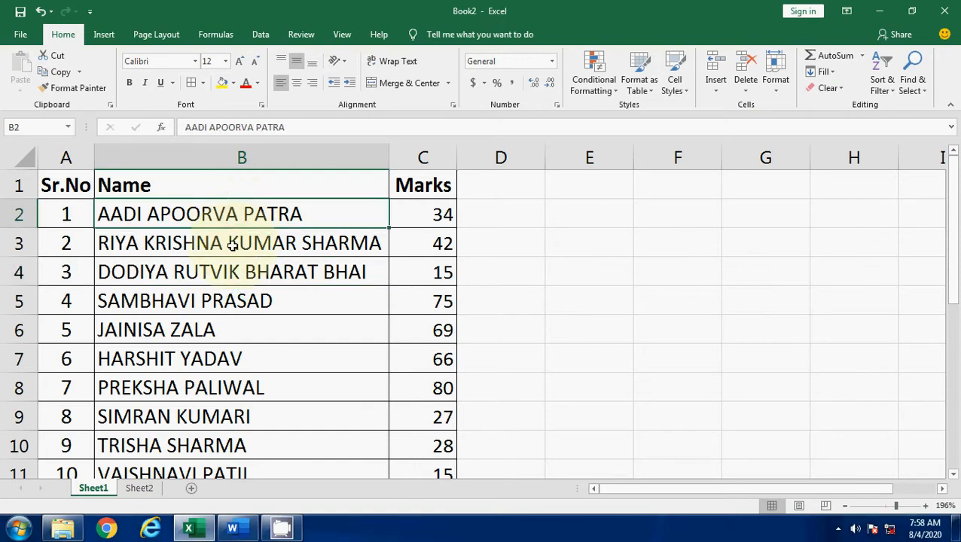
click(234, 245)
scroll(232, 354, down, 4)
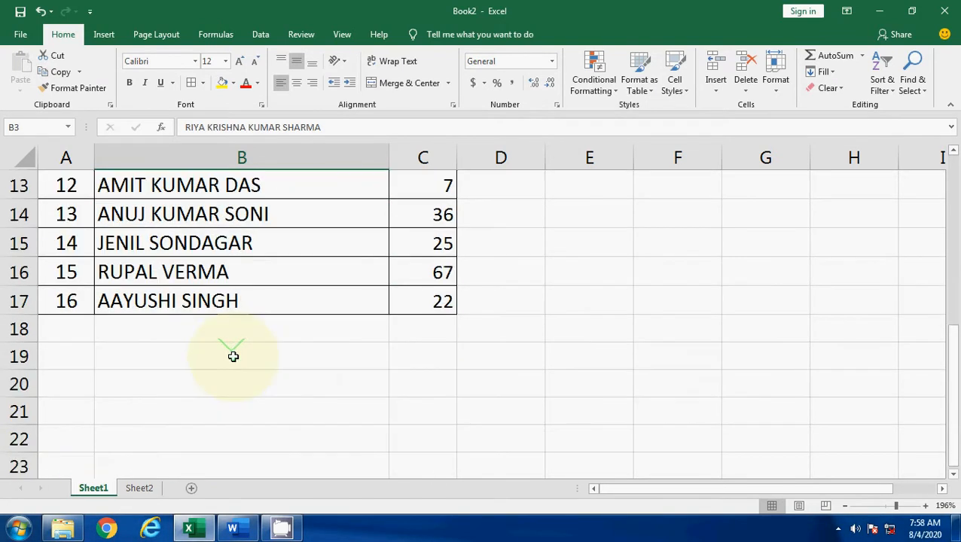
scroll(234, 356, up, 4)
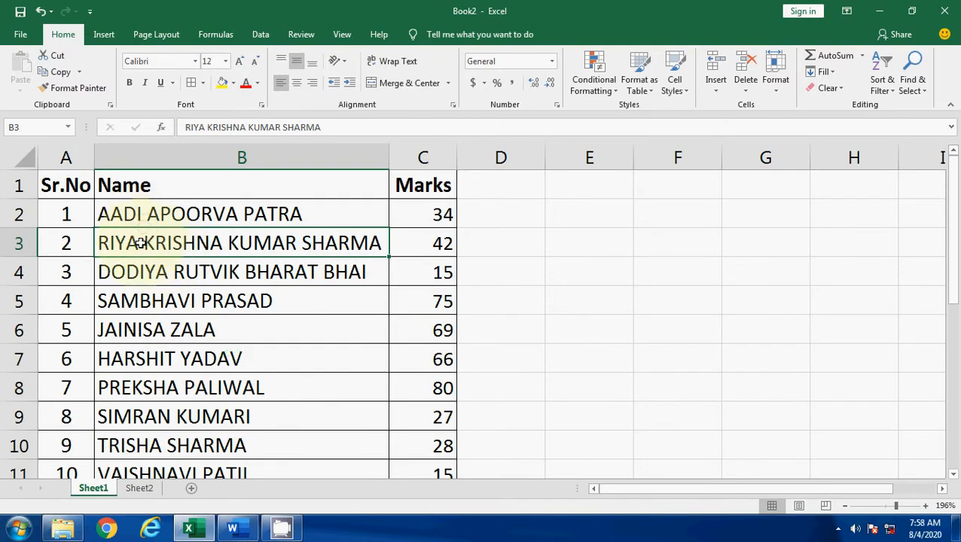
click(140, 275)
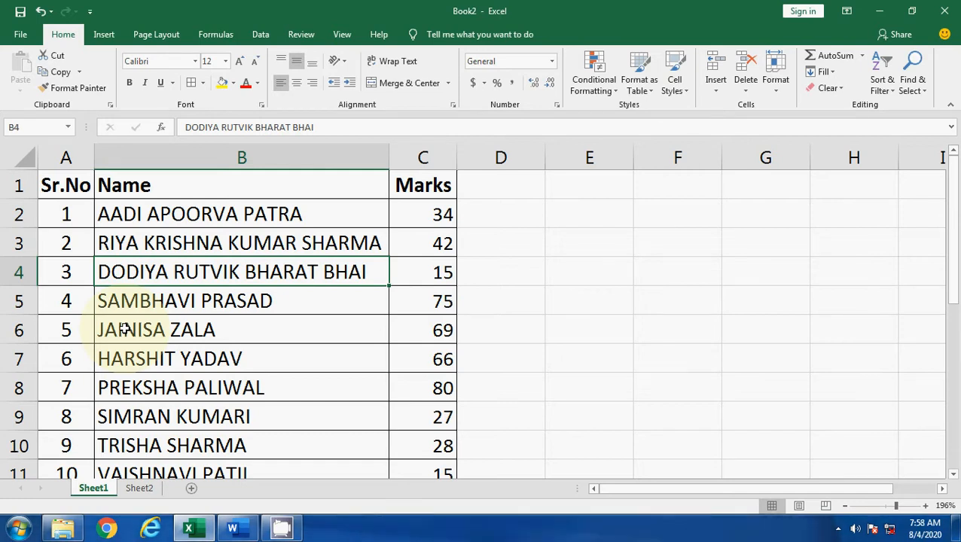
- Select the entire Name column and view the available Sort & Filter options without applying any
click(277, 160)
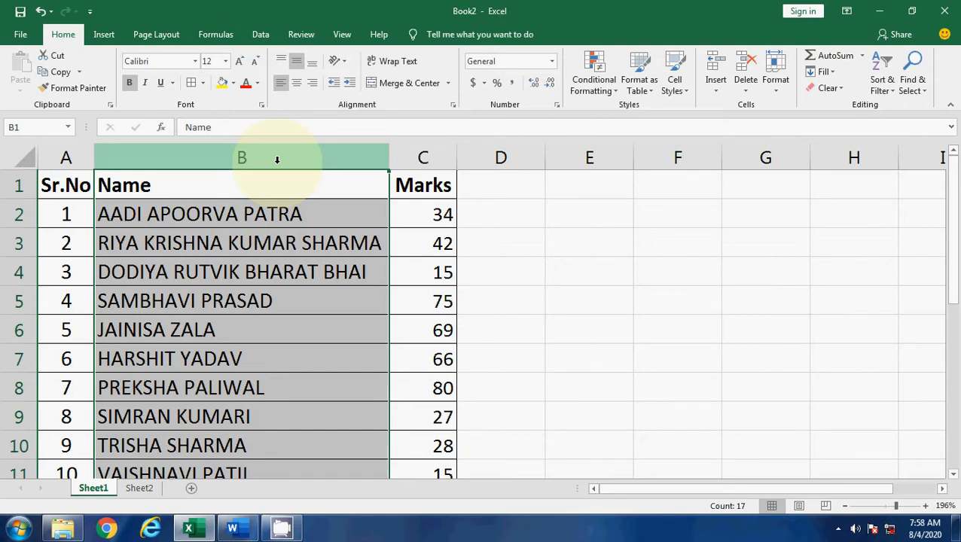
click(885, 90)
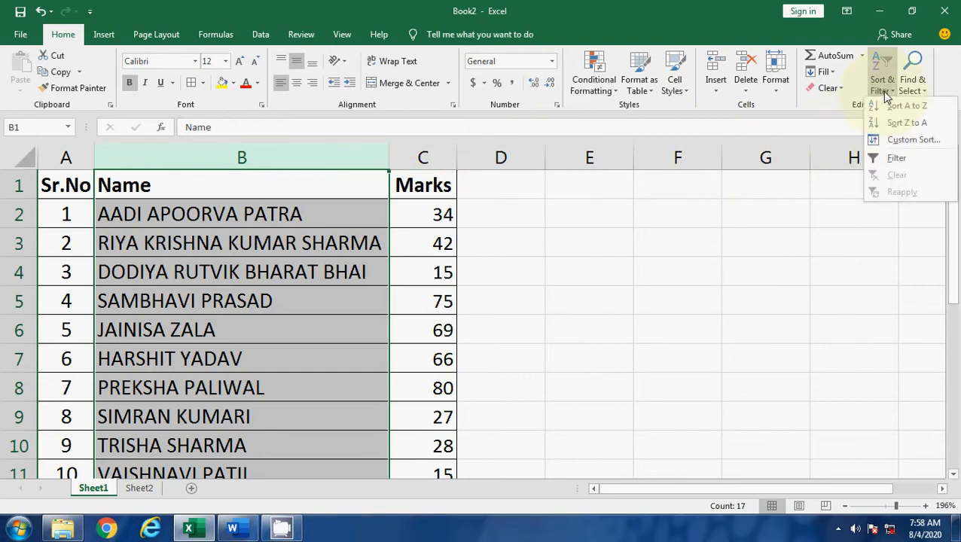
click(243, 265)
- Select the entire Name column starting from cell B2
click(246, 214)
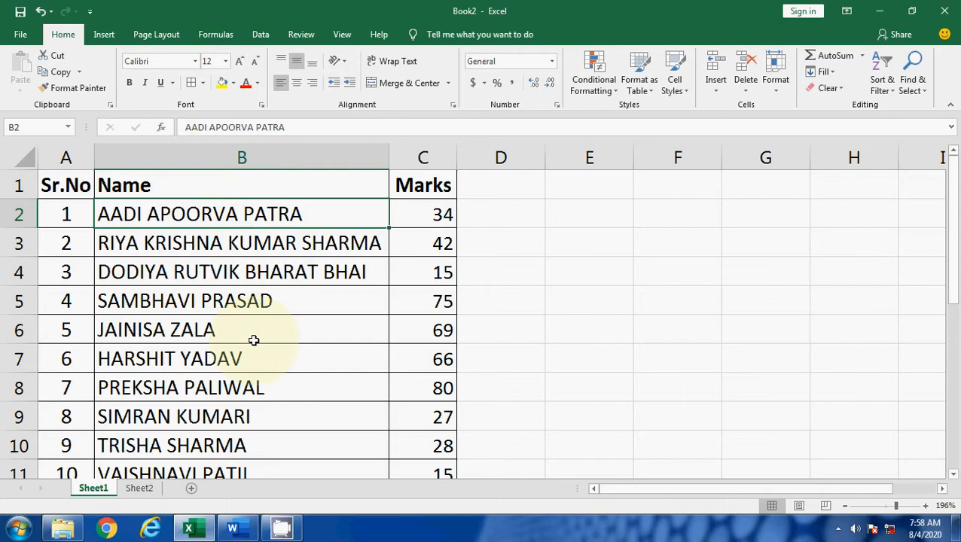
key(ctrl+space)
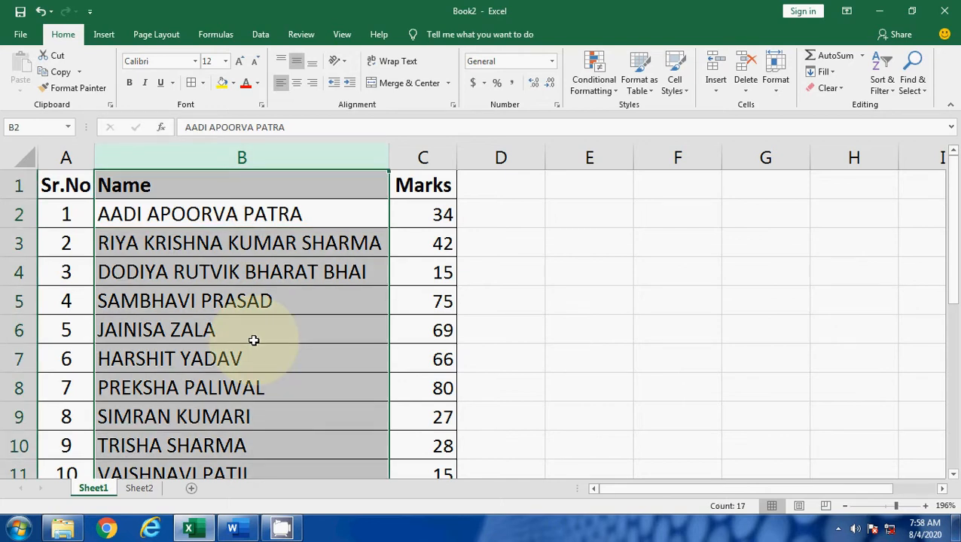
- Open the Windows On-Screen Keyboard from the Ease of Access accessories
click(20, 527)
click(82, 493)
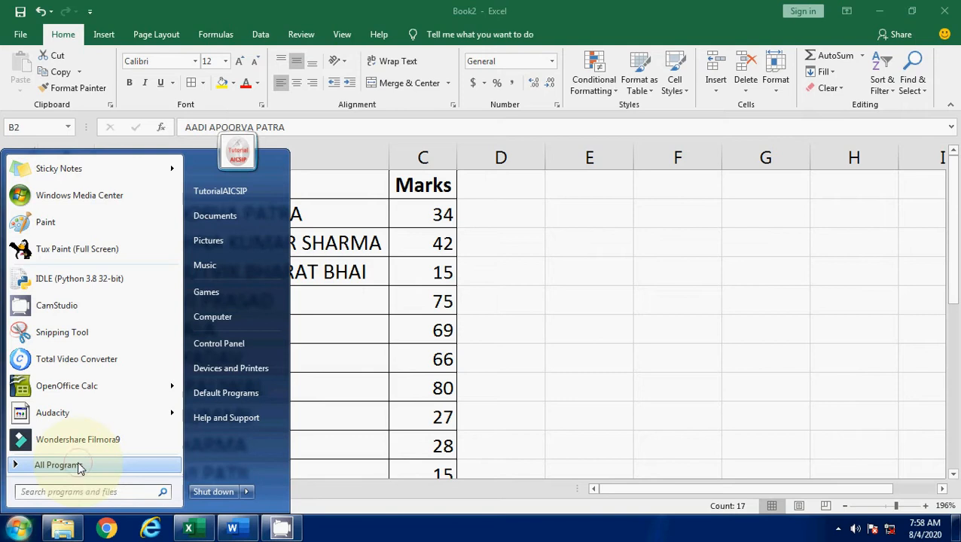
click(64, 465)
scroll(103, 347, down, 2)
scroll(105, 347, down, 2)
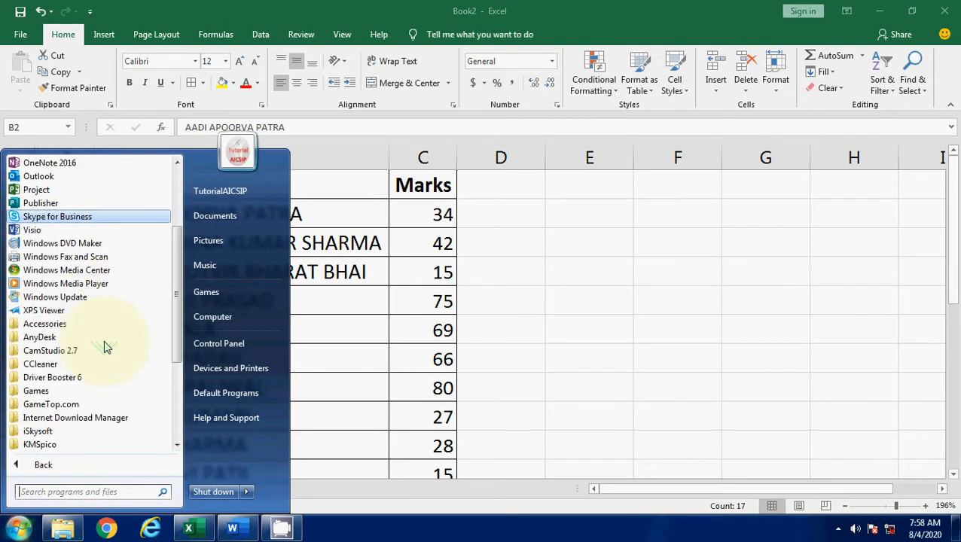
click(62, 292)
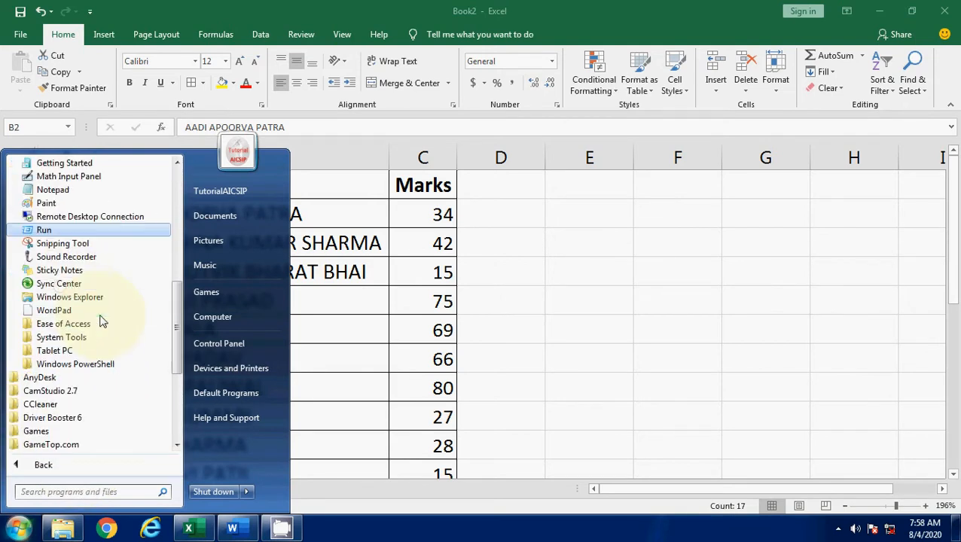
scroll(105, 331, down, 2)
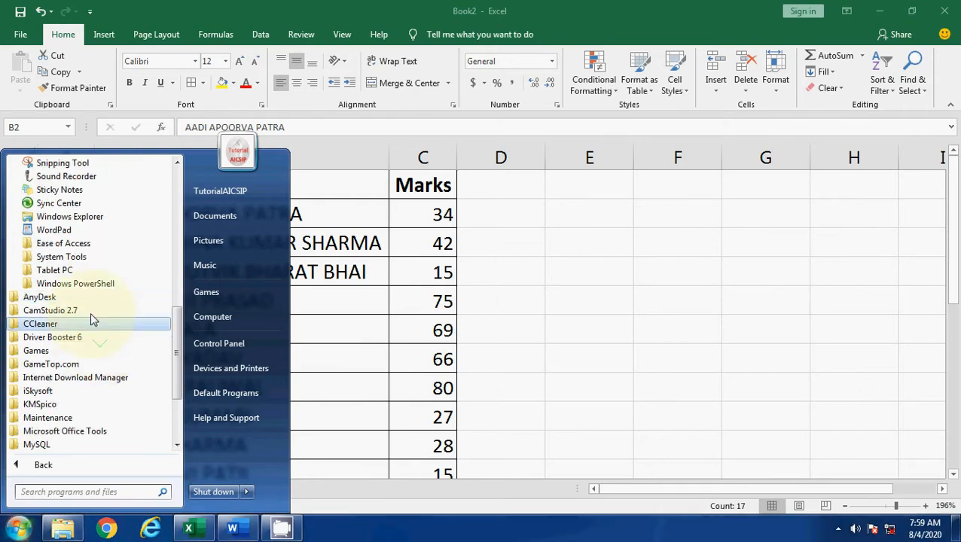
click(57, 251)
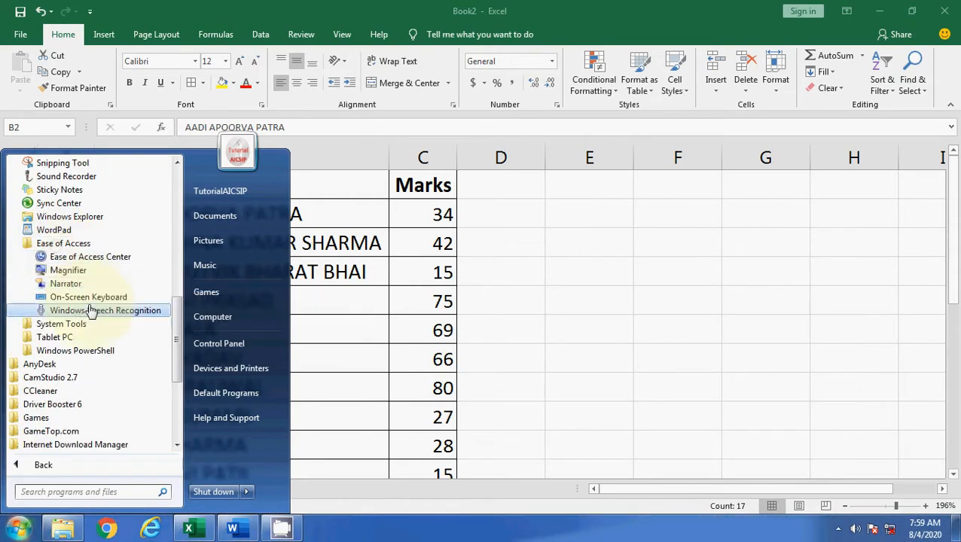
click(83, 298)
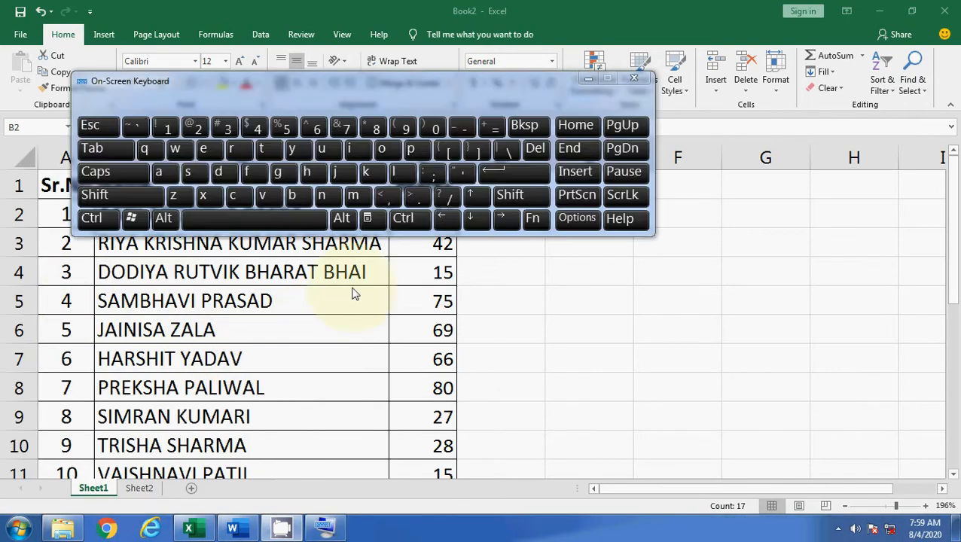
- Move the On-Screen Keyboard below the sheet's first rows and demonstrate the Ctrl and Space combination on it several times
drag(303, 81, 529, 254)
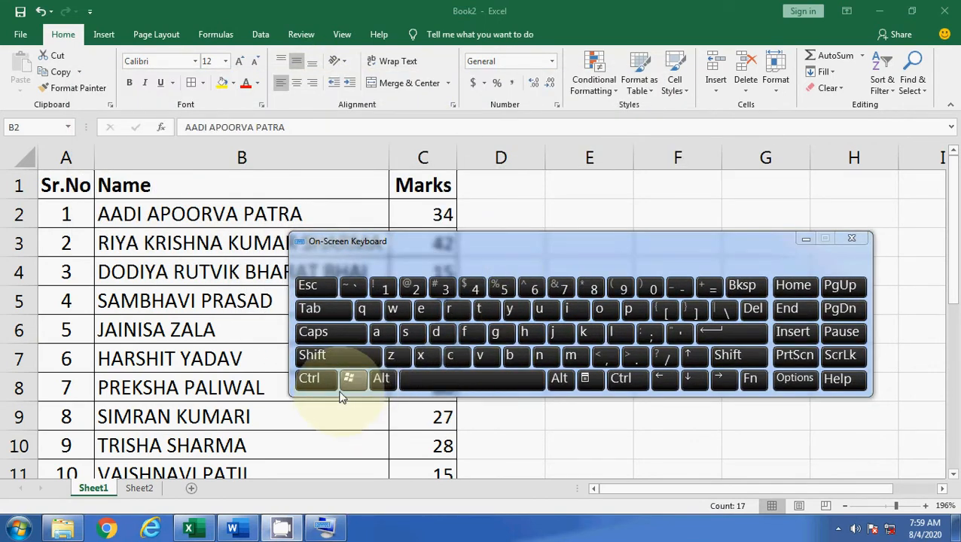
click(318, 380)
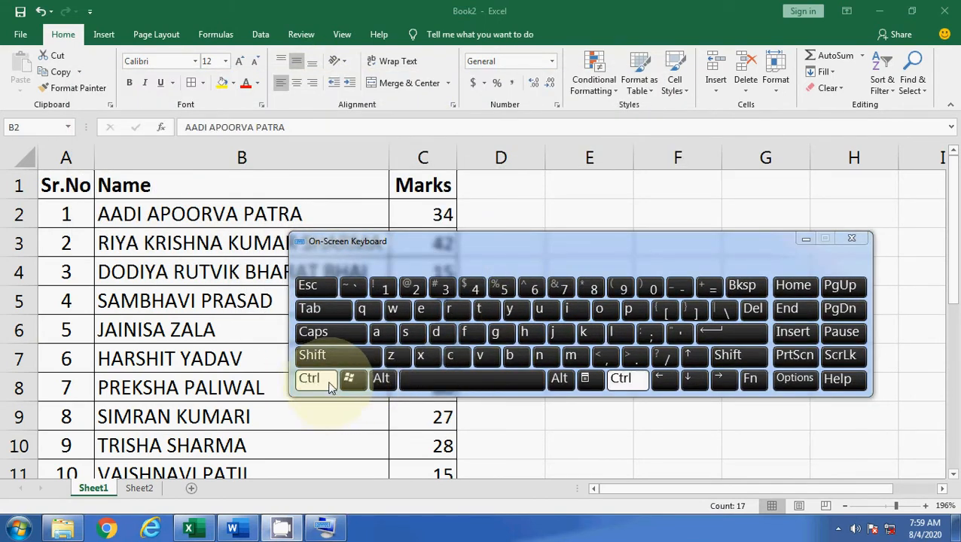
click(426, 385)
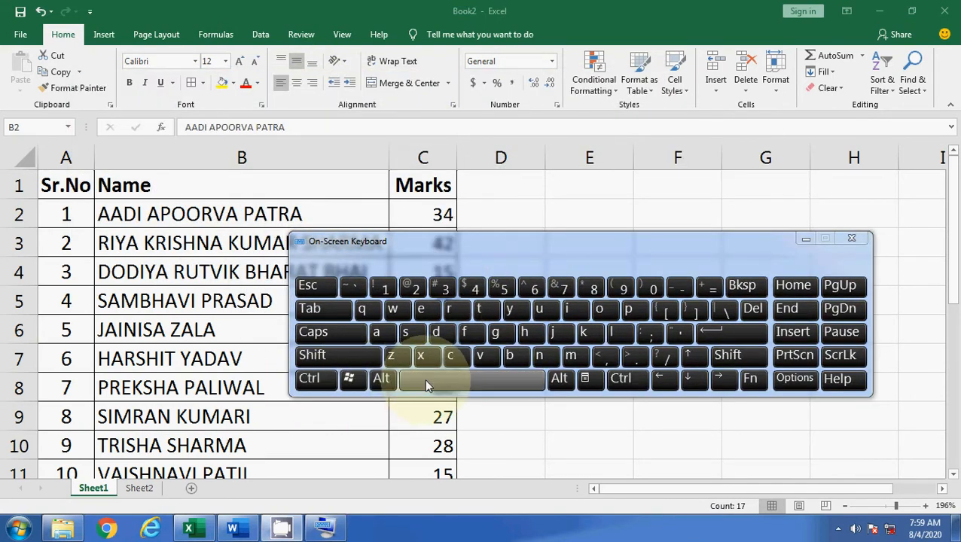
click(317, 380)
click(444, 388)
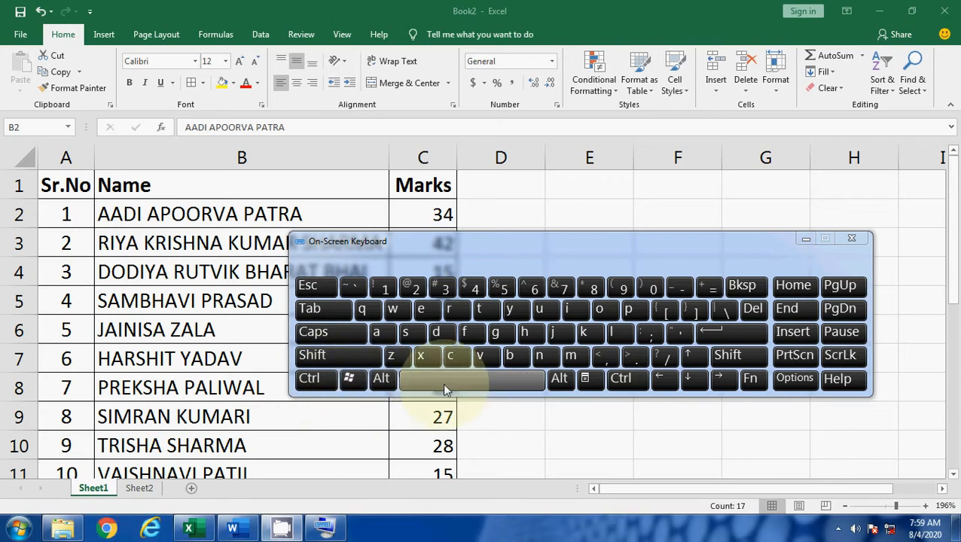
click(312, 380)
click(425, 384)
click(312, 380)
click(440, 385)
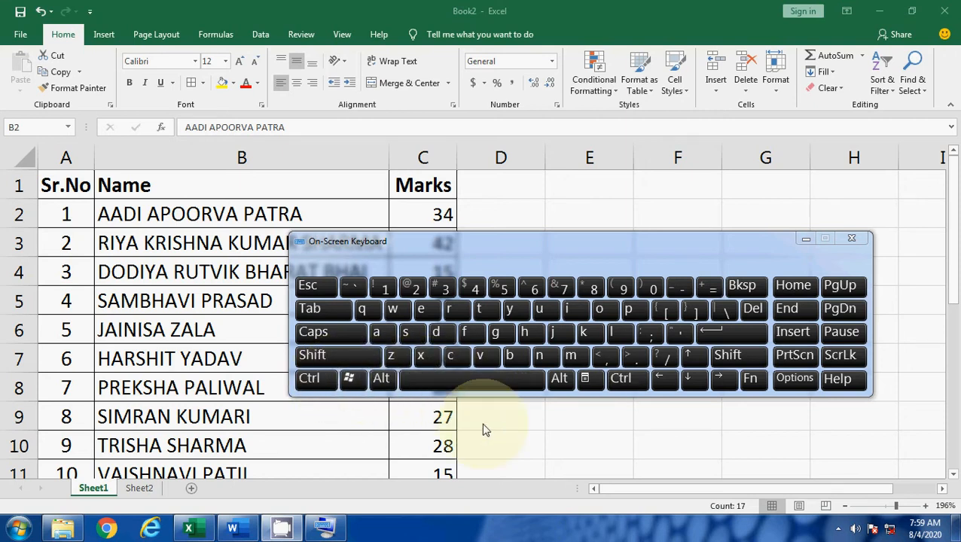
- Close the On-Screen Keyboard and select the entire Name column, finally starting from its header cell B1
click(852, 239)
key(ctrl+space)
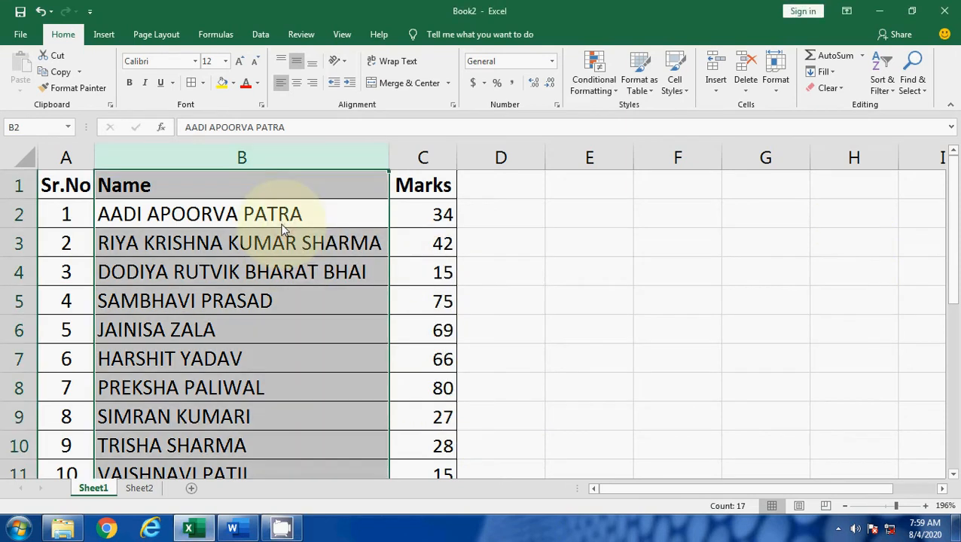
click(292, 297)
click(260, 192)
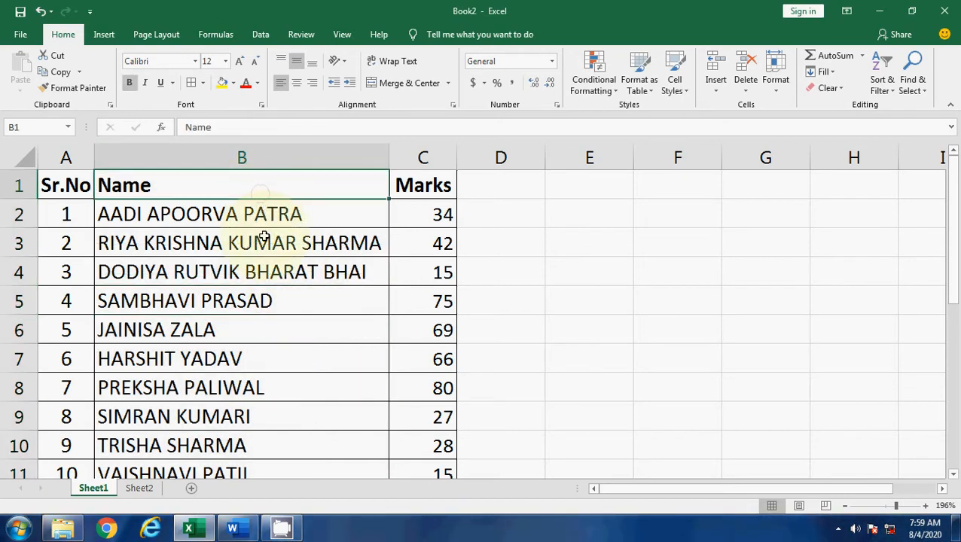
key(ctrl+shift+Down)
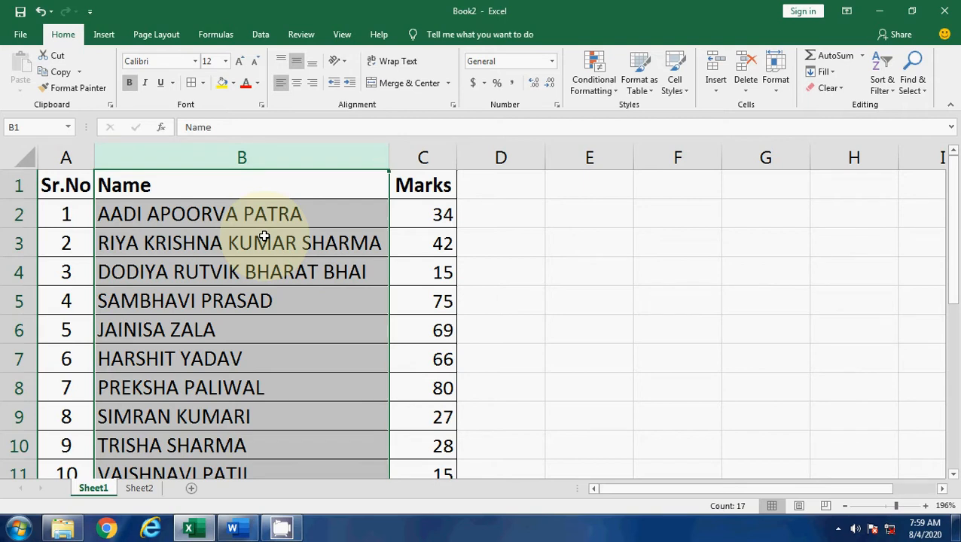
- Sort the whole Name column A to Z, continuing with the current selection only
click(263, 237)
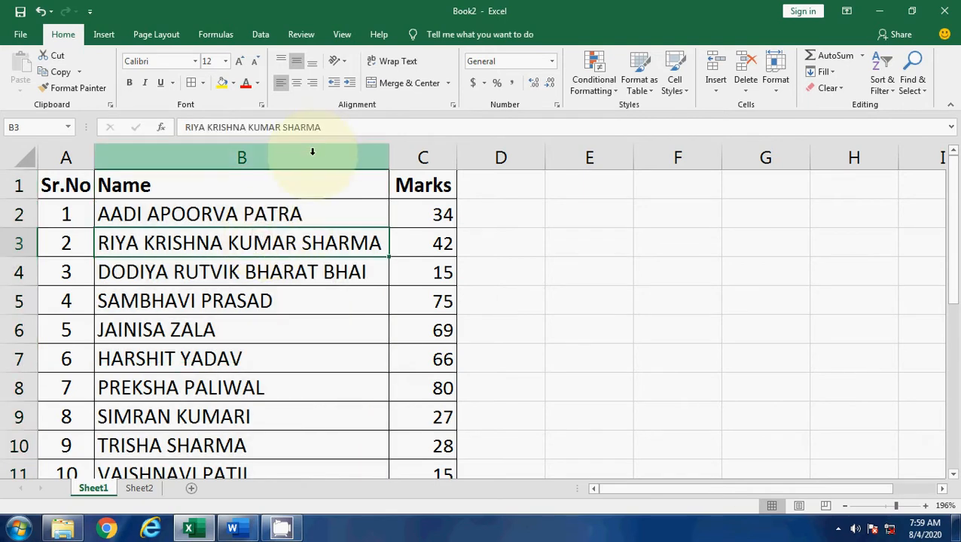
click(312, 154)
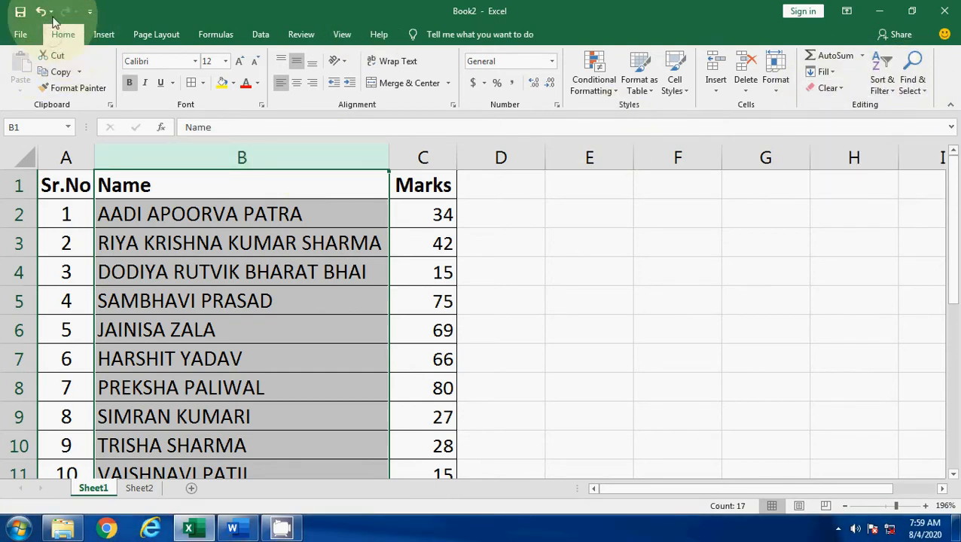
click(892, 96)
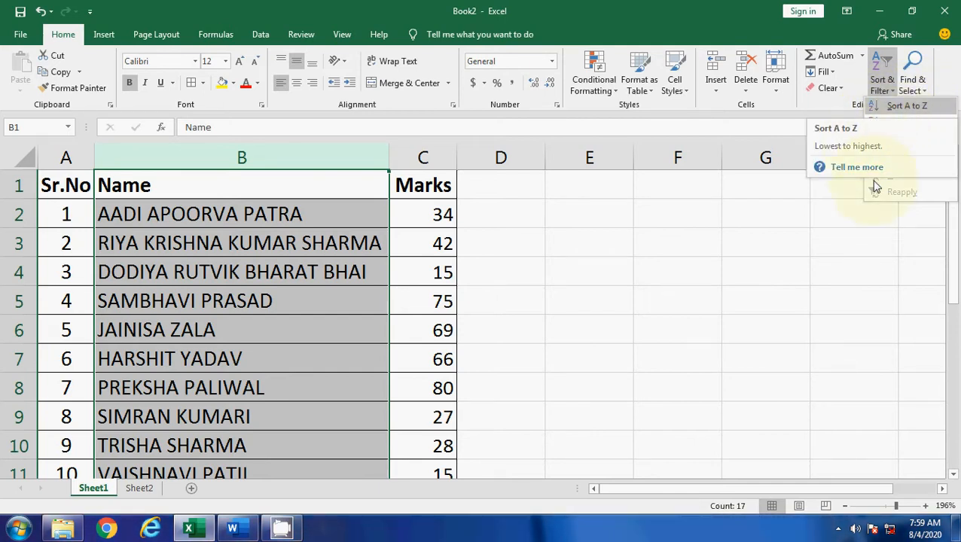
click(904, 109)
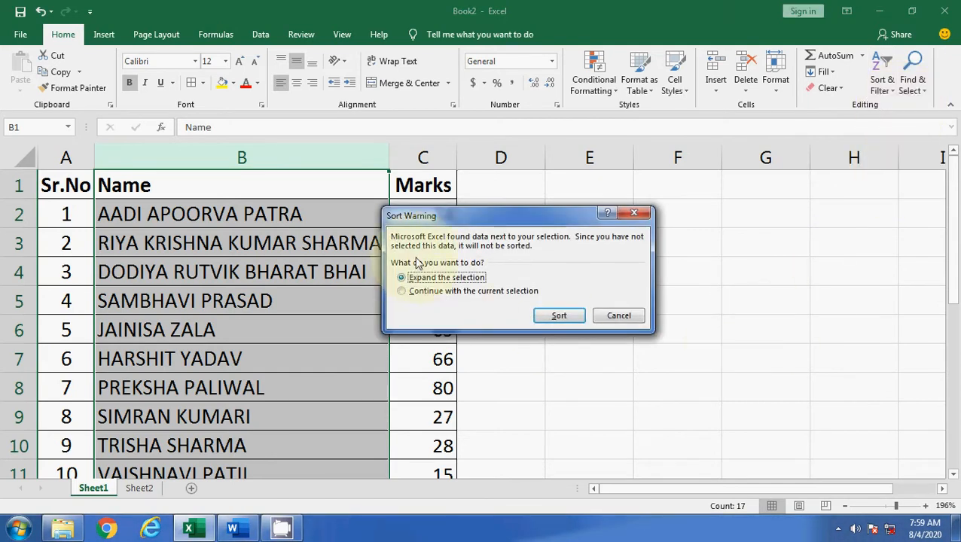
drag(476, 217, 545, 208)
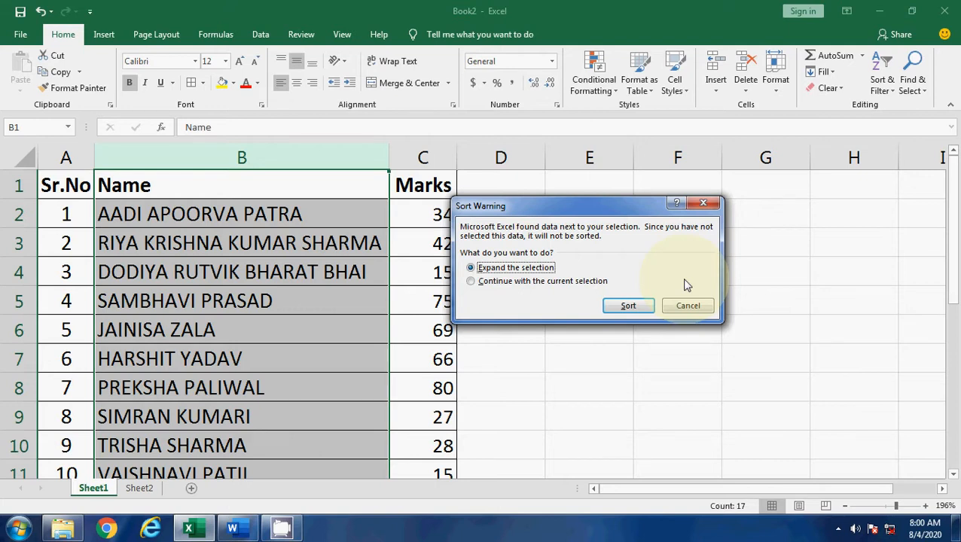
click(485, 283)
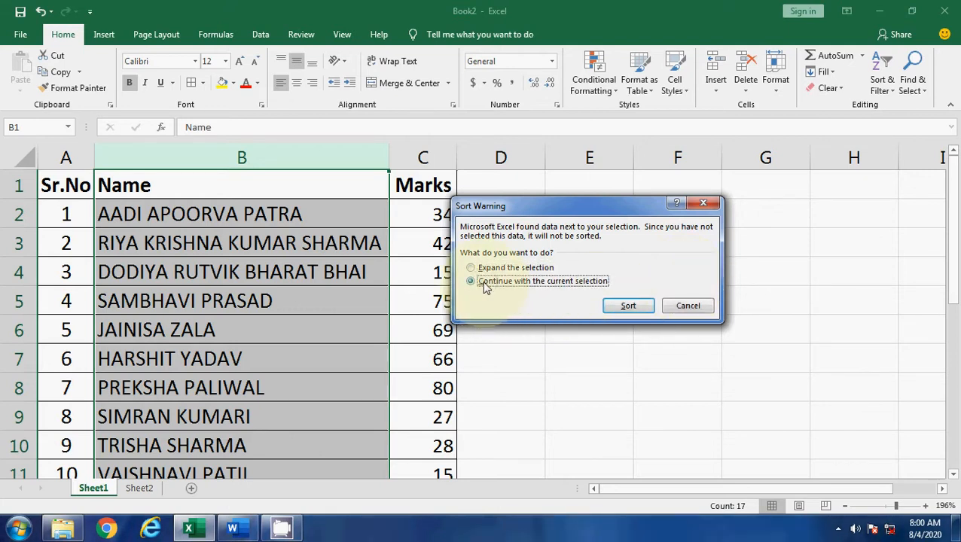
drag(542, 215, 436, 221)
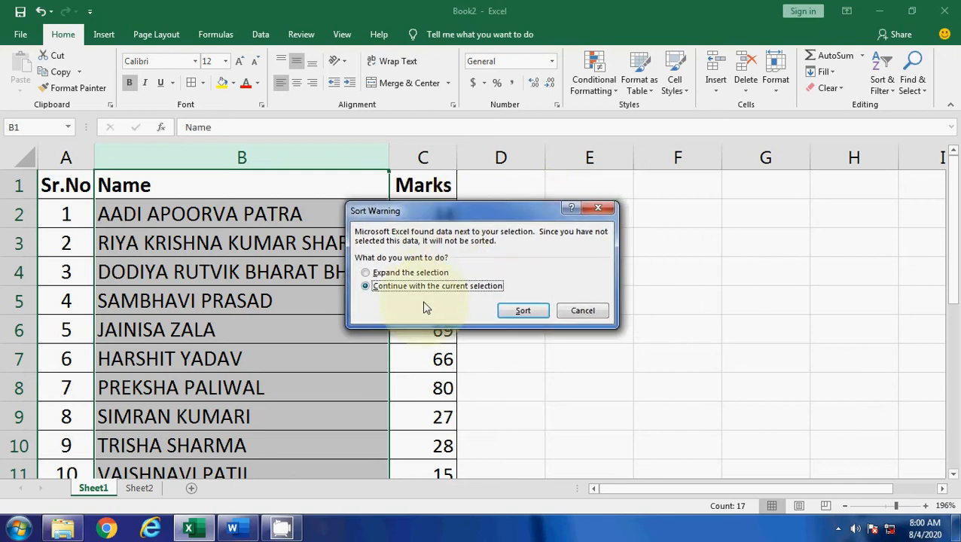
click(524, 312)
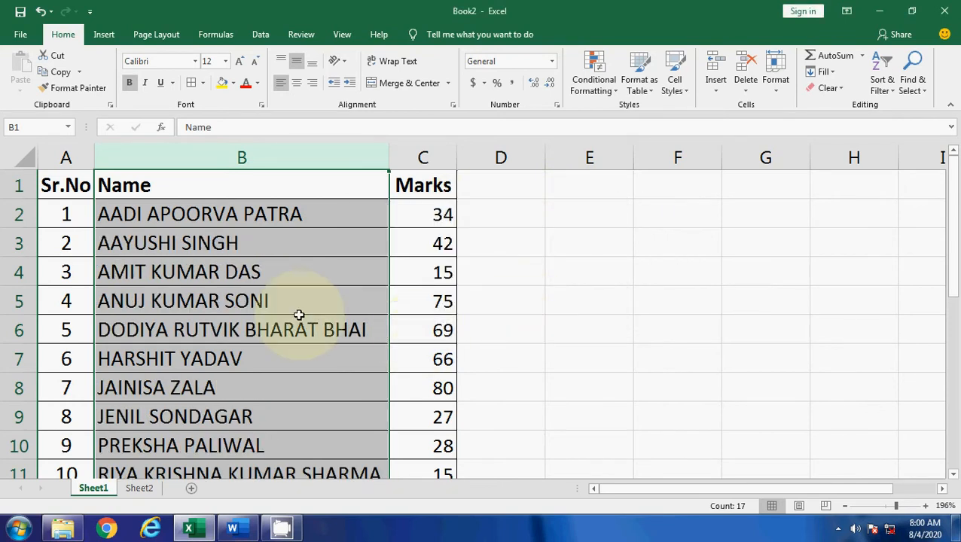
- Examine the names in column B from row 2 downward to check their alphabetical order
click(300, 323)
click(223, 214)
drag(253, 212, 253, 301)
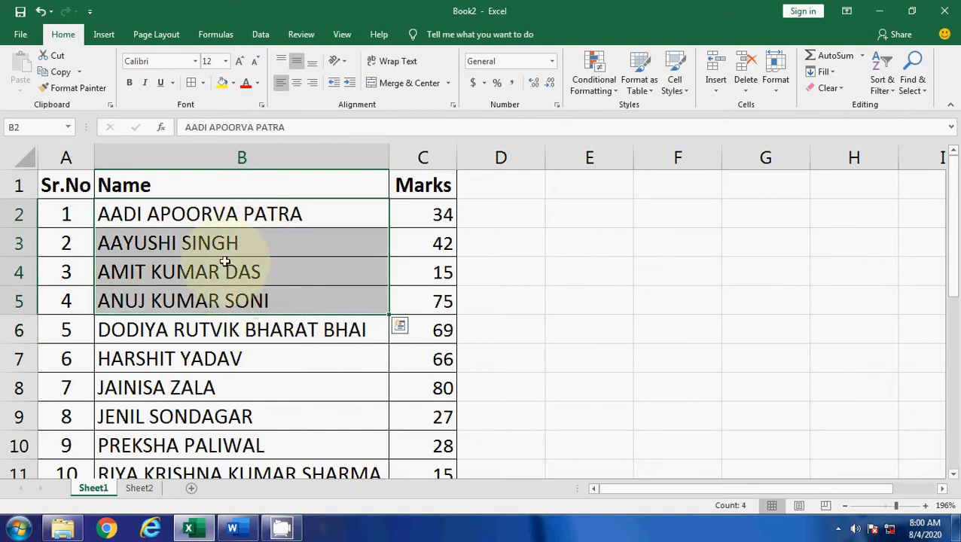
click(135, 252)
click(142, 275)
click(143, 300)
scroll(188, 310, down, 1)
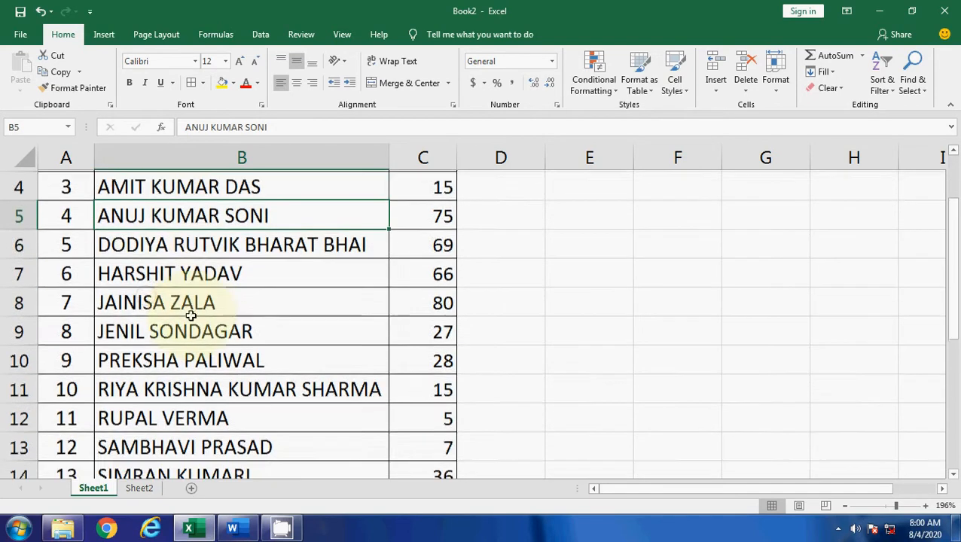
click(134, 251)
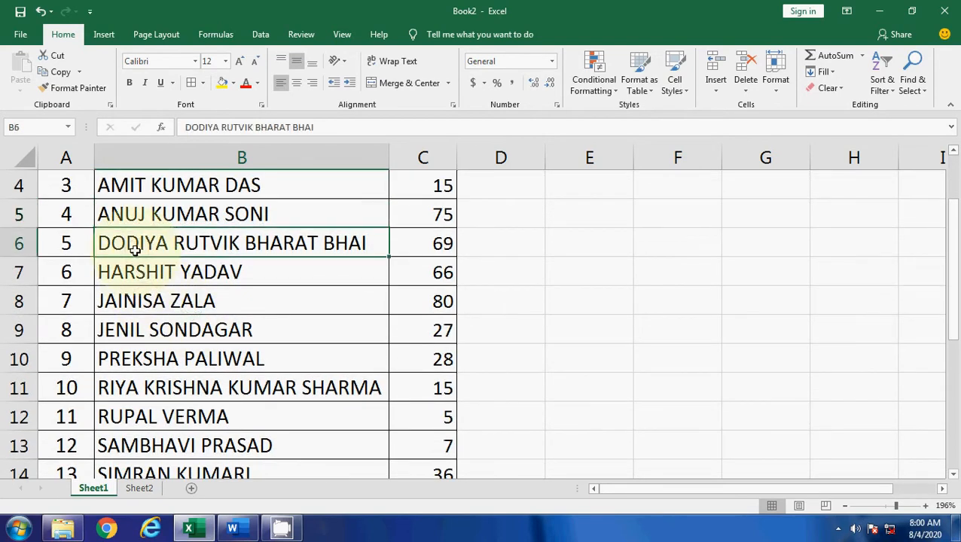
click(137, 273)
click(140, 301)
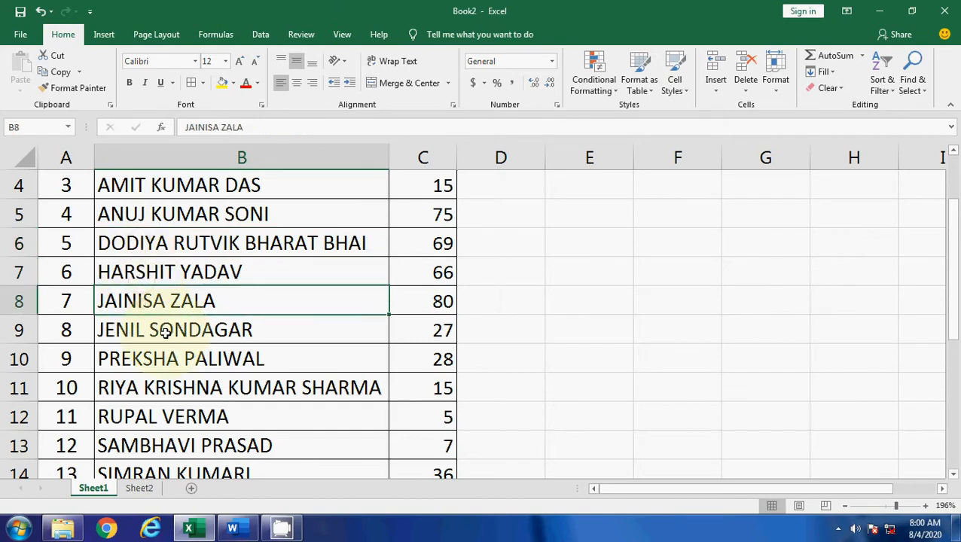
scroll(166, 332, down, 3)
scroll(166, 332, up, 3)
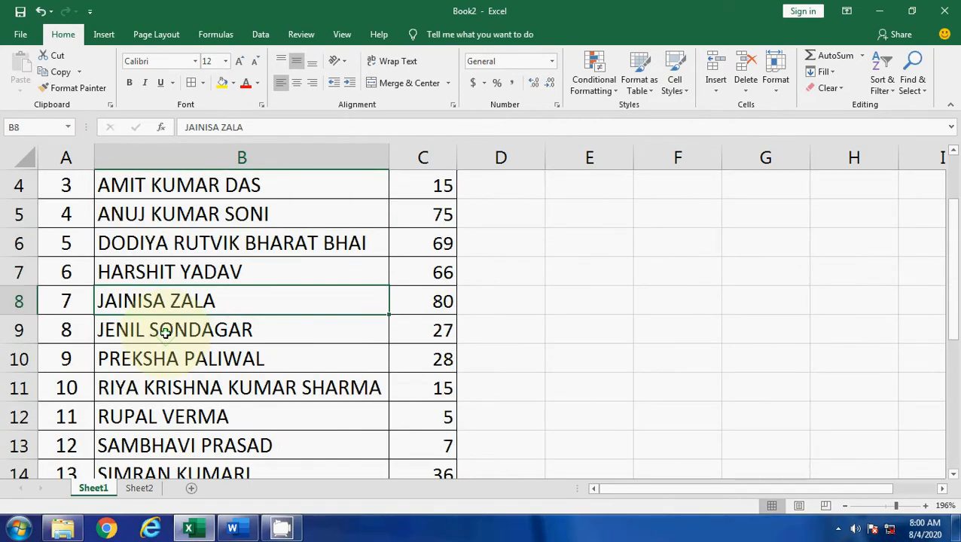
scroll(165, 332, up, 1)
click(222, 242)
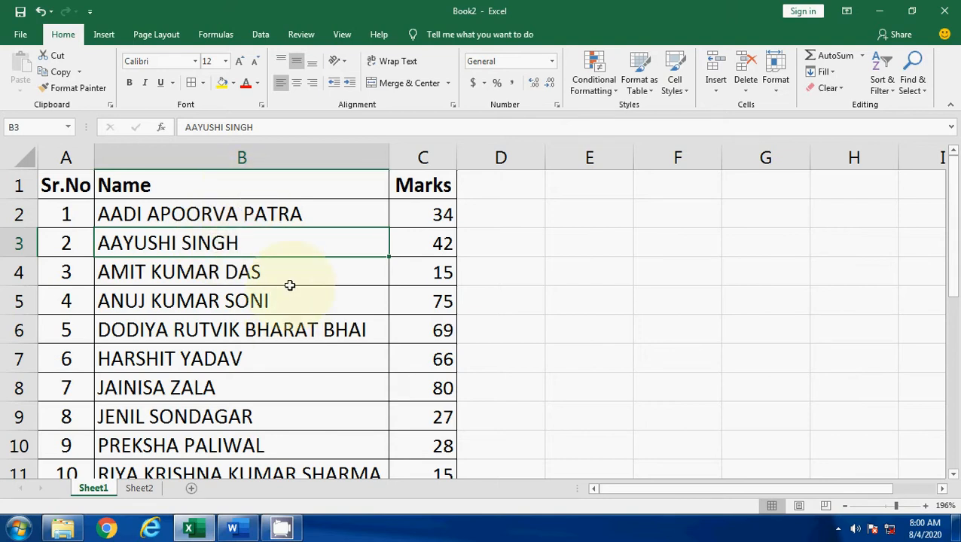
- Undo the Name column's A to Z sort and sort the column Z to A, continuing with the current selection only
key(ctrl+z)
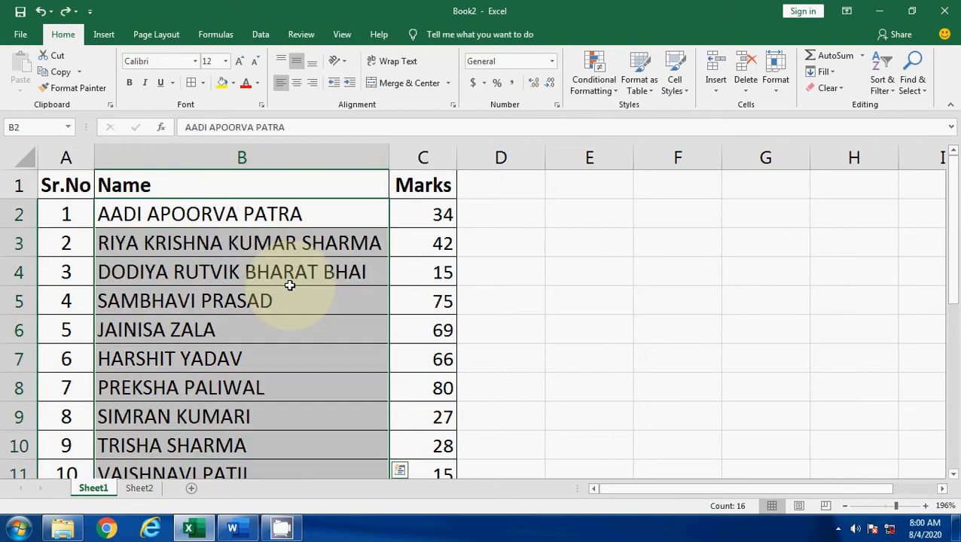
click(294, 242)
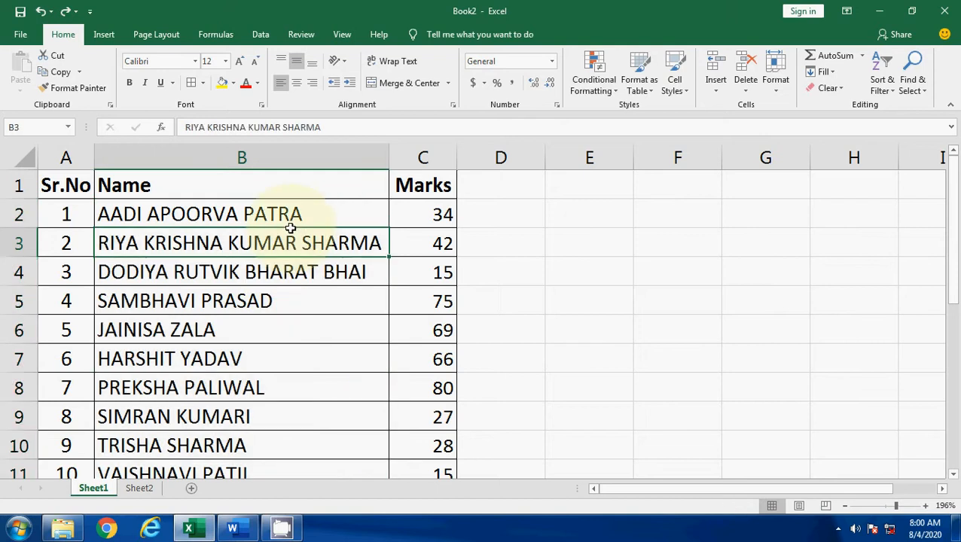
click(314, 156)
key(ctrl+c)
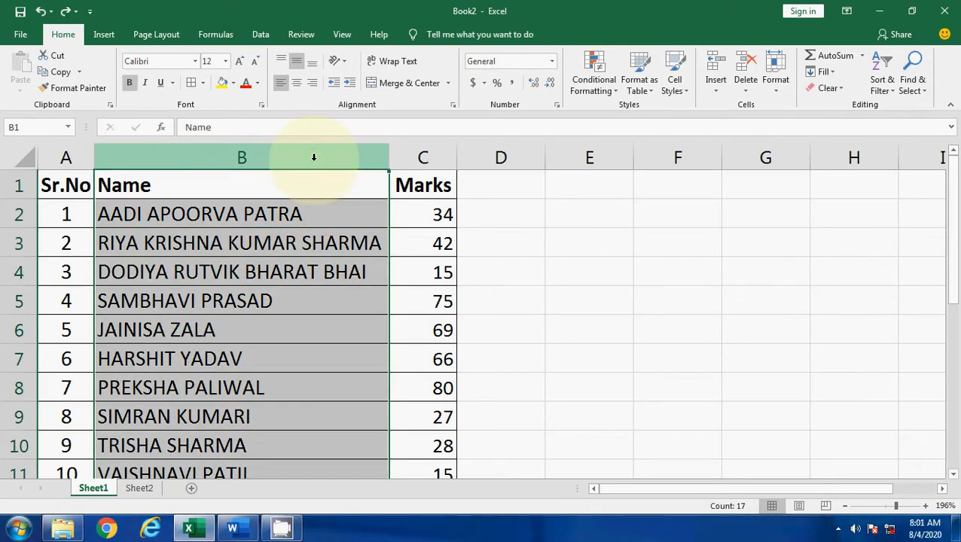
click(892, 91)
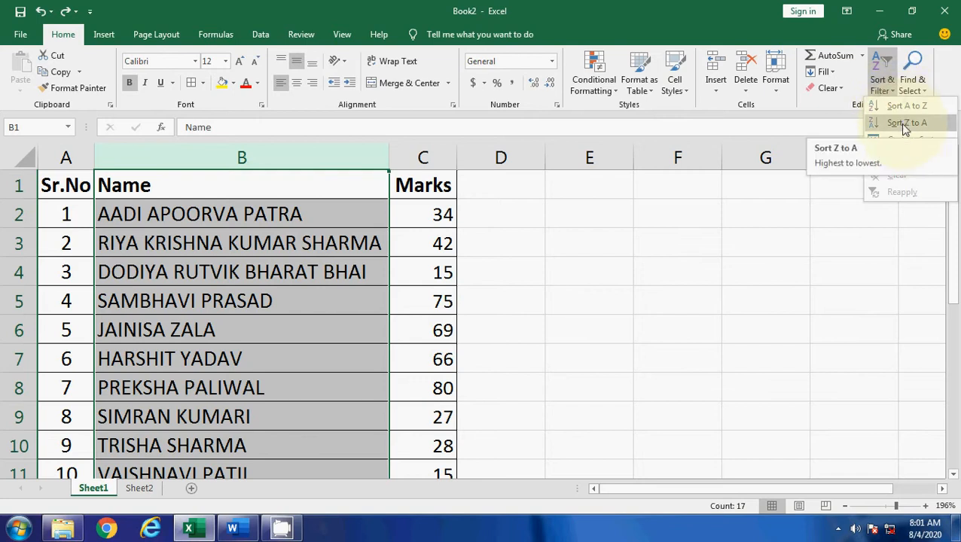
click(905, 123)
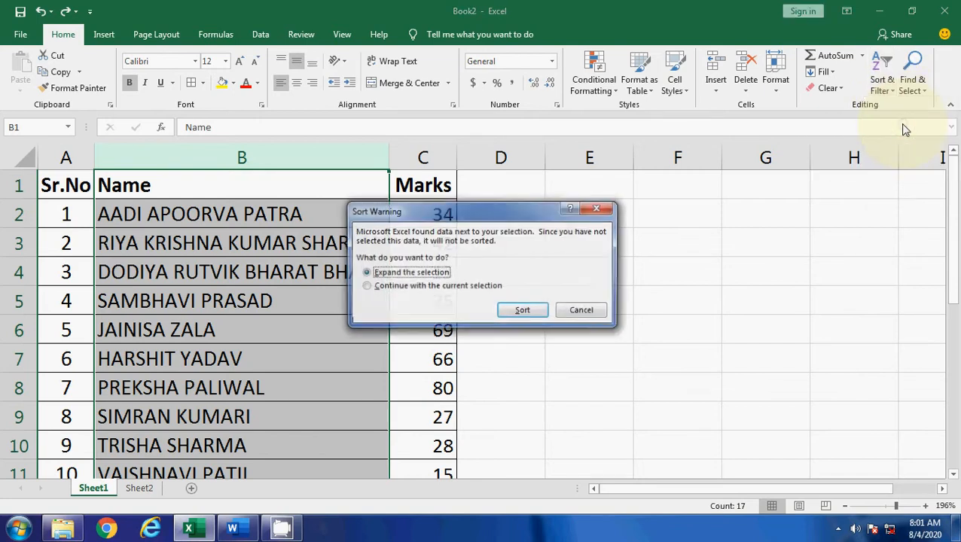
click(449, 287)
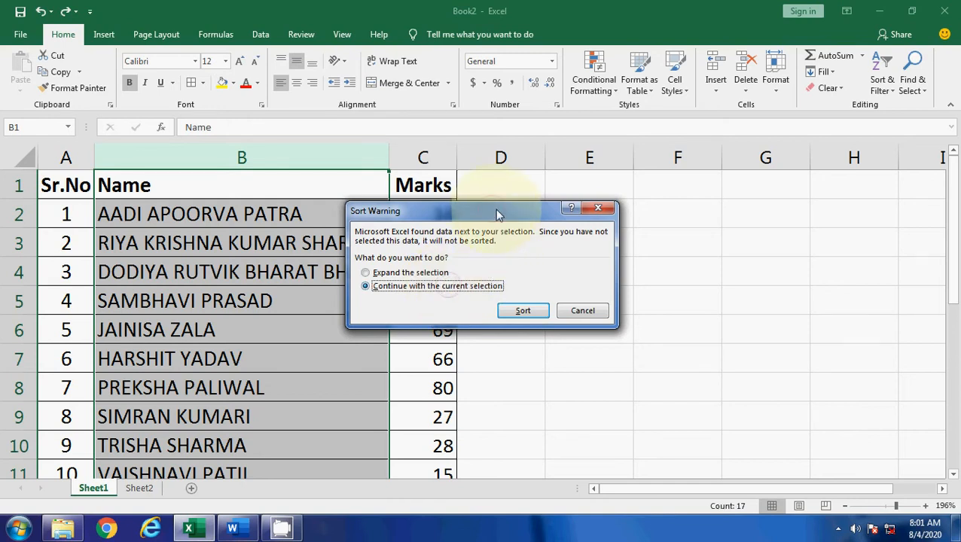
drag(497, 212, 577, 217)
click(603, 315)
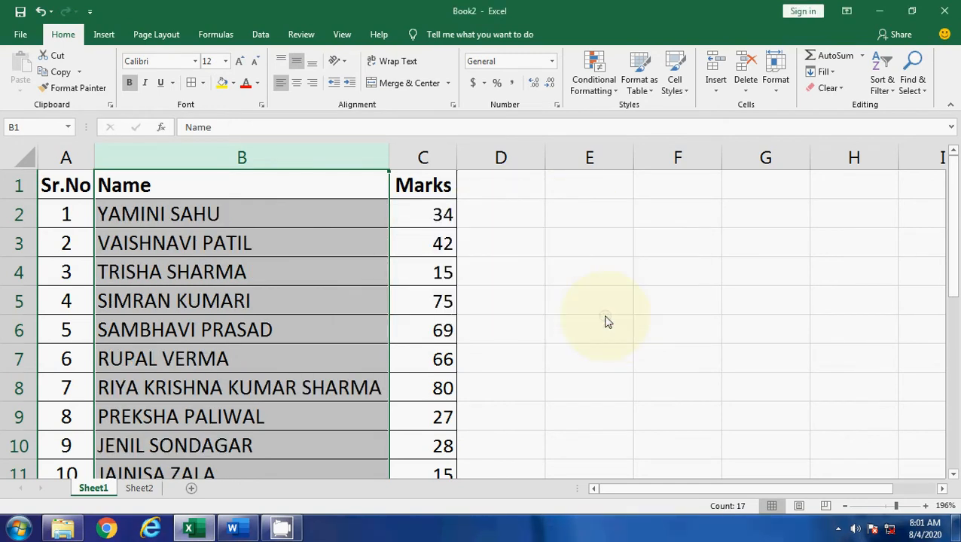
- Check the descending order of the names and select them from B2 to B17
click(339, 297)
click(254, 222)
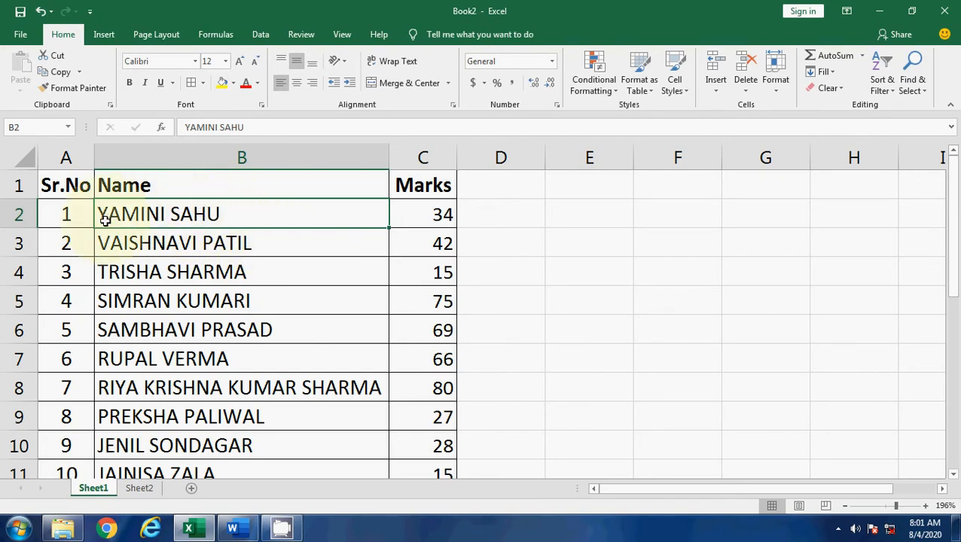
scroll(215, 246, down, 5)
scroll(216, 247, up, 5)
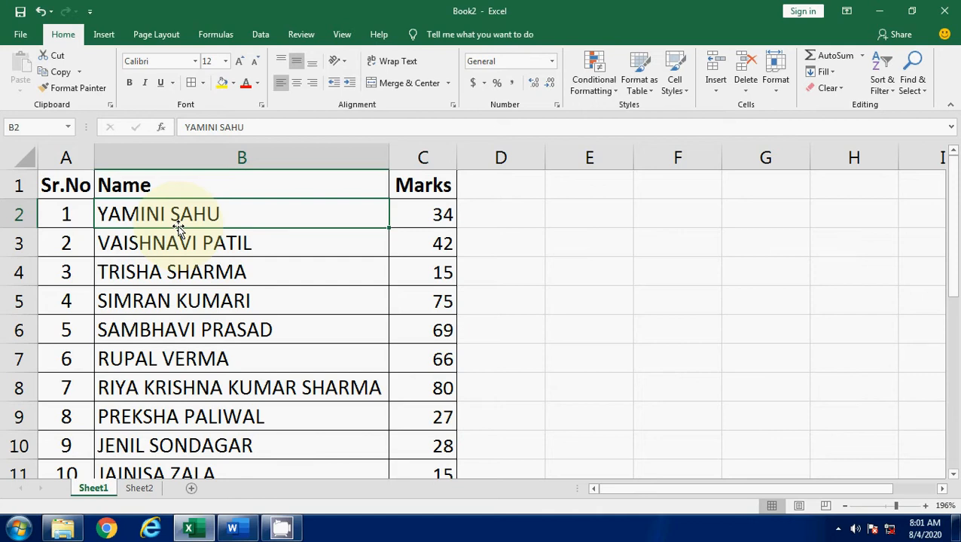
drag(227, 226, 241, 515)
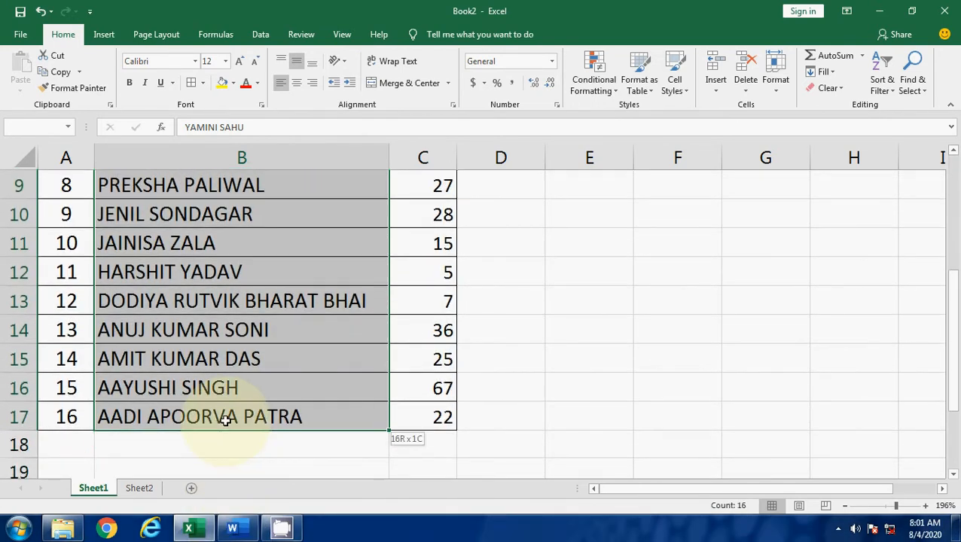
scroll(230, 414, up, 3)
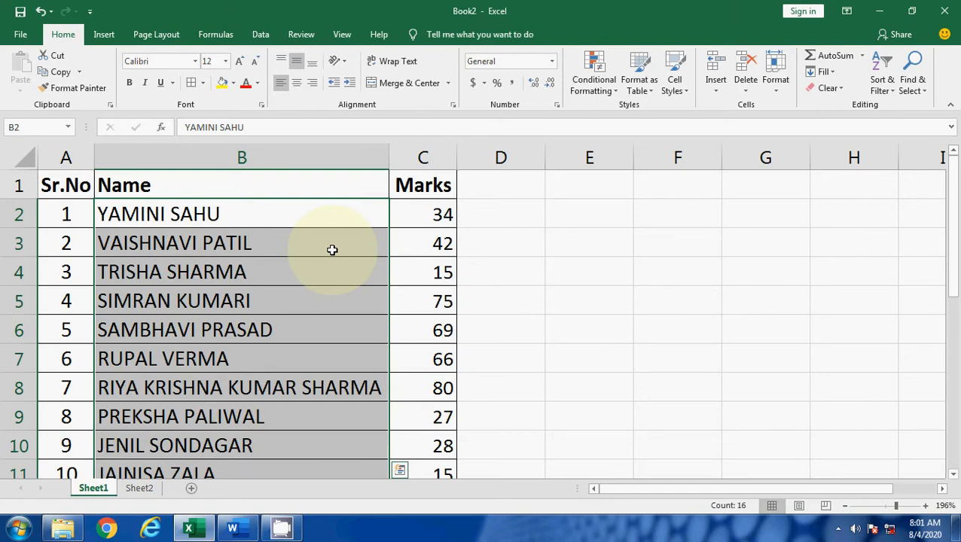
- Undo the Z to A sort of the Name column
click(282, 158)
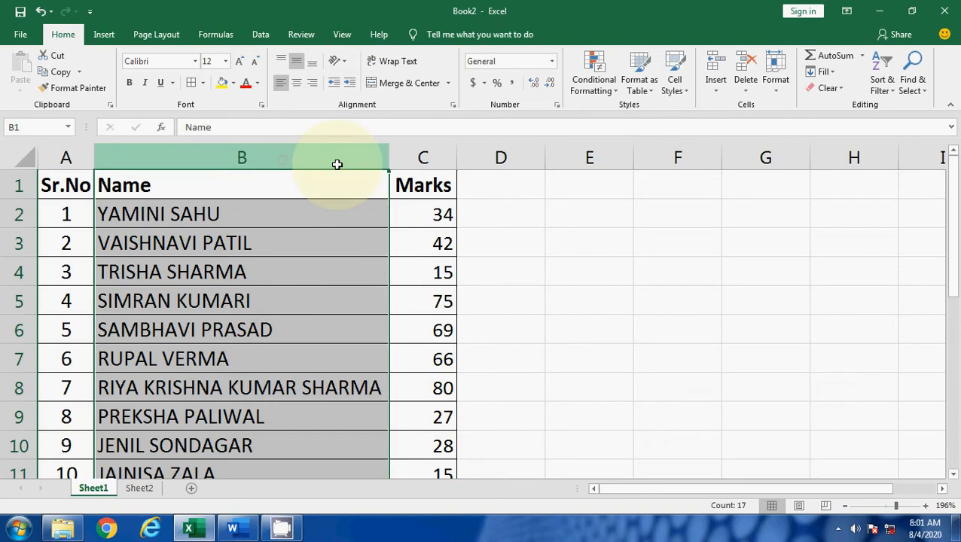
click(316, 201)
key(ctrl+v)
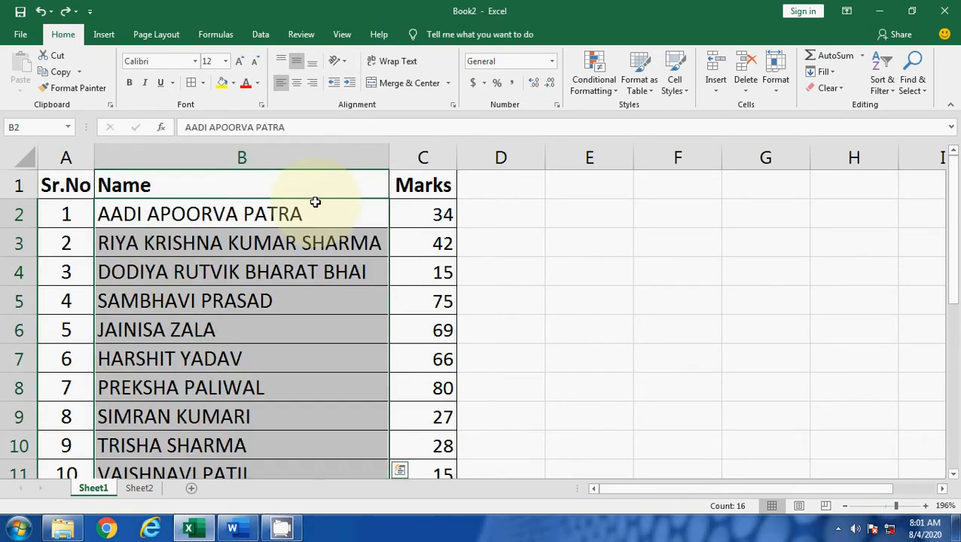
- Select the Name and Marks columns together, sort them A to Z, and check the reordered rows
drag(310, 157, 407, 161)
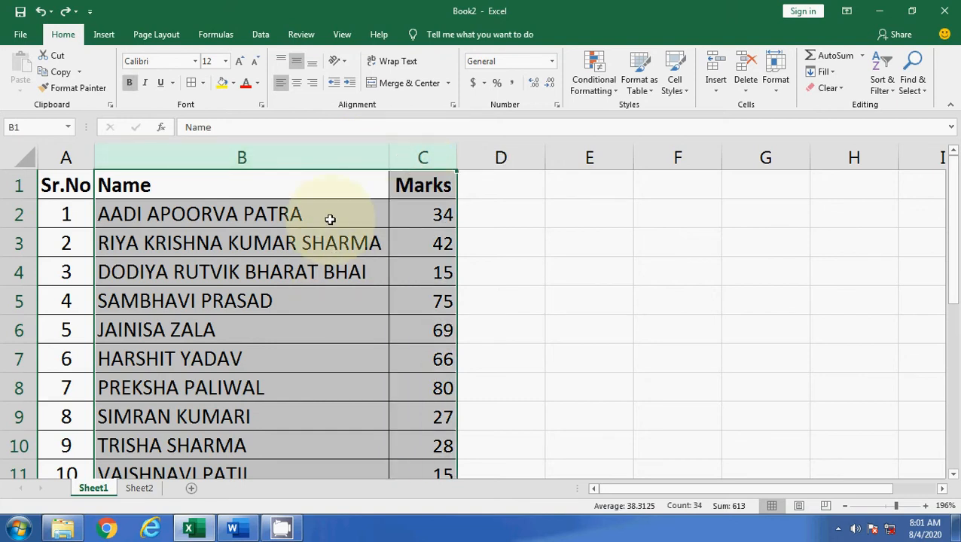
click(281, 178)
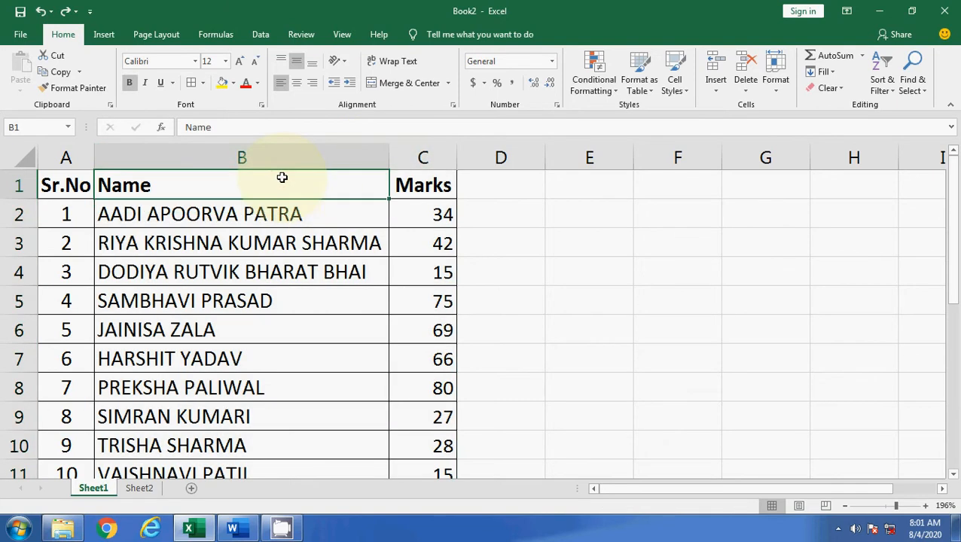
click(429, 185)
drag(296, 156, 407, 165)
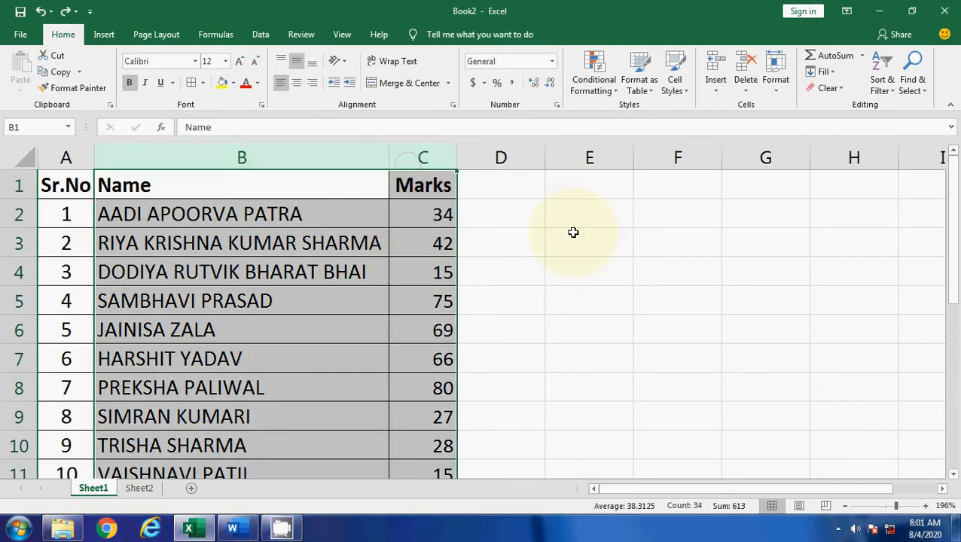
click(893, 90)
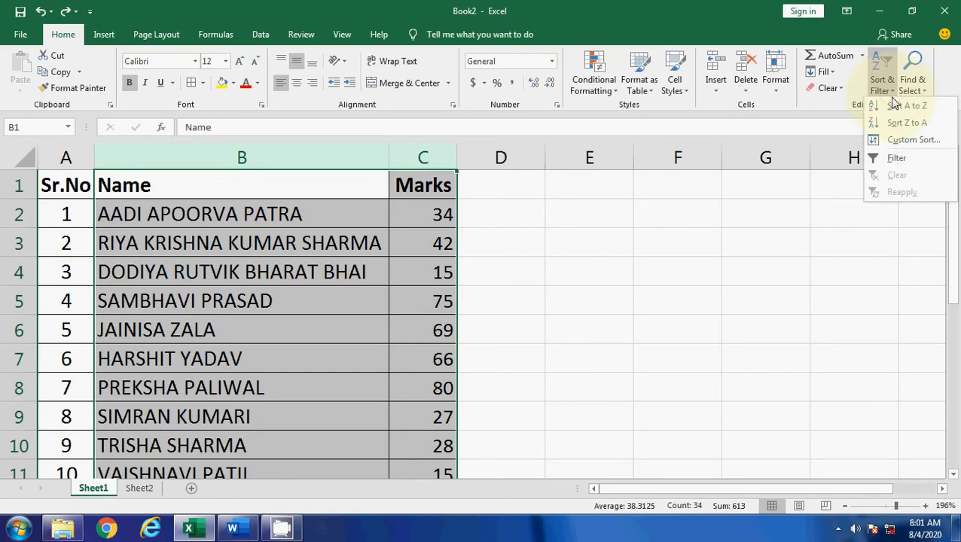
click(906, 106)
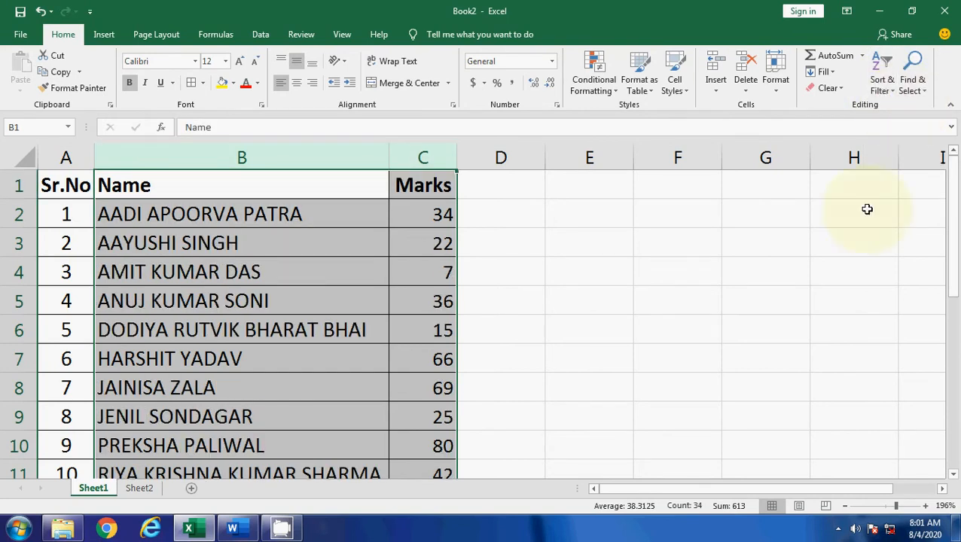
scroll(405, 325, down, 5)
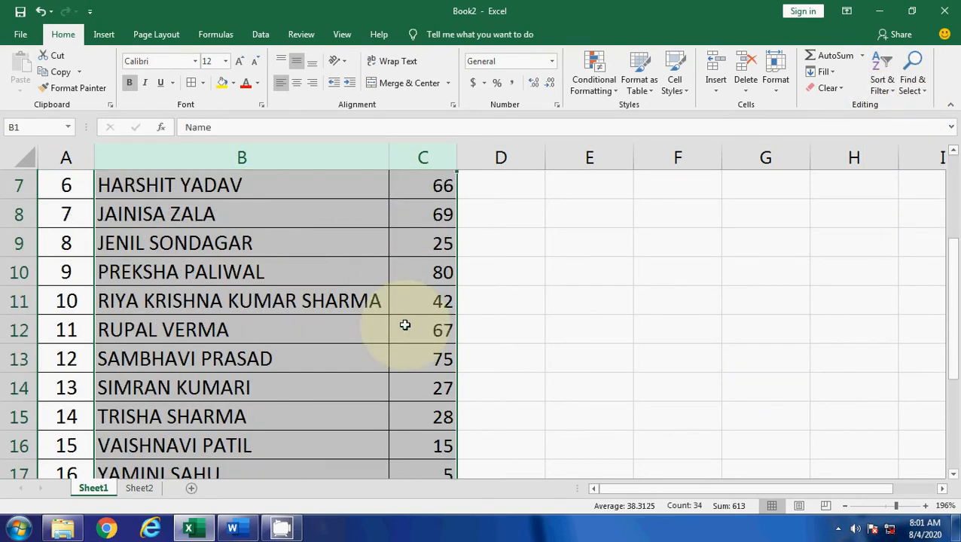
scroll(405, 325, up, 5)
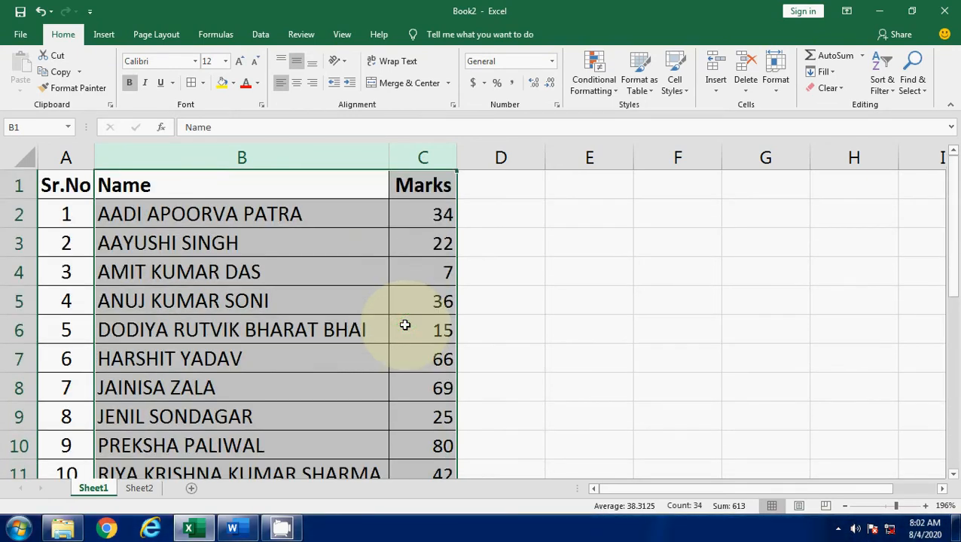
- Undo the A to Z sort and reselect the Name and Marks columns
key(ctrl+z)
click(361, 272)
drag(358, 155, 421, 156)
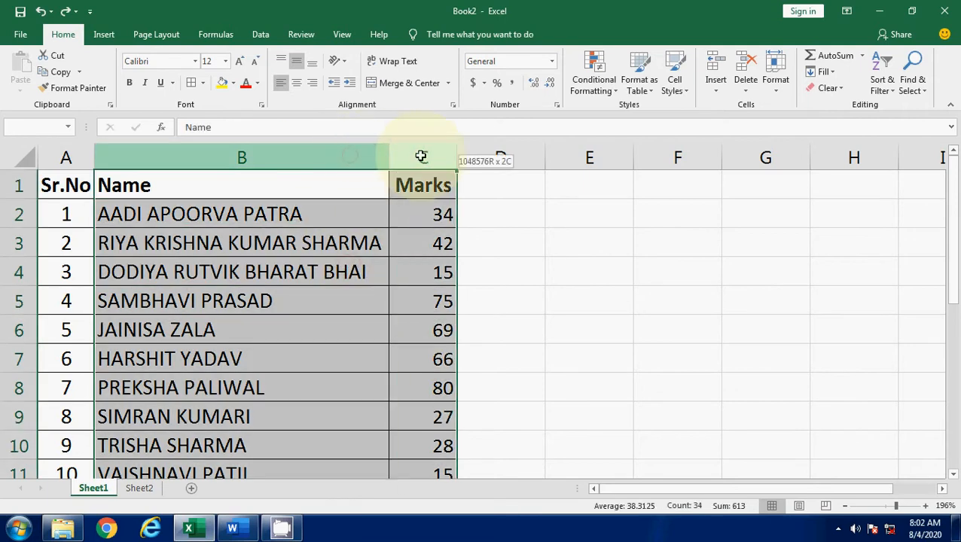
- Start a custom sort of the selected columns with Name as the first sort level, using cell values from A to Z
click(887, 89)
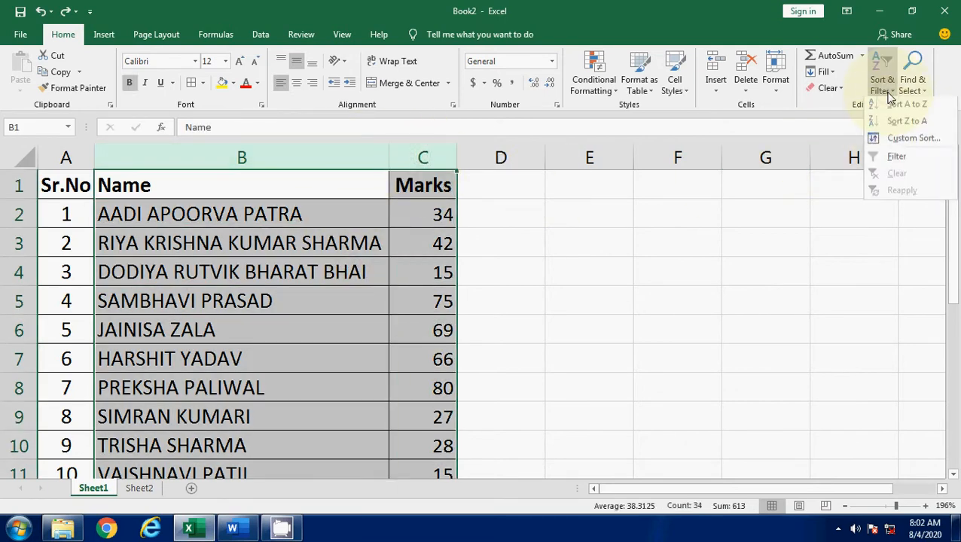
click(905, 141)
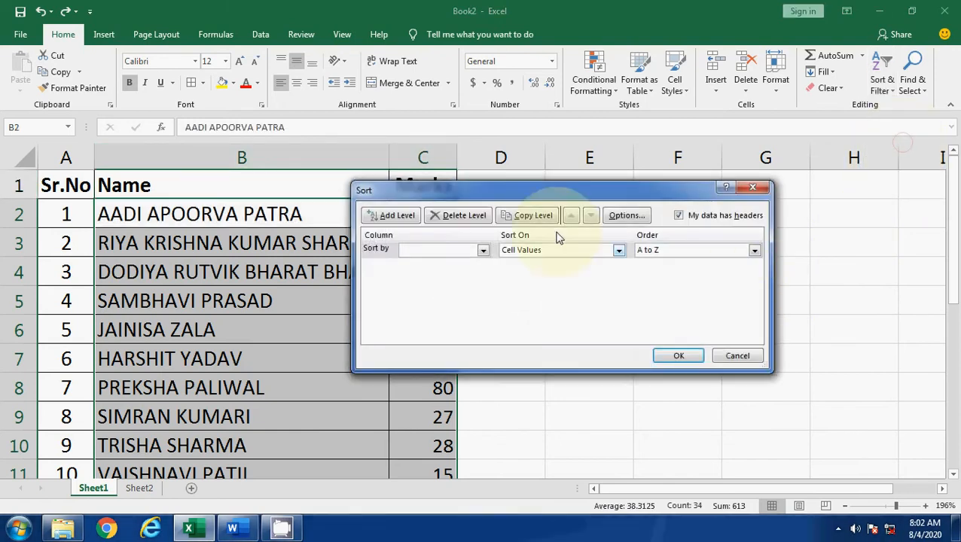
drag(493, 193, 602, 191)
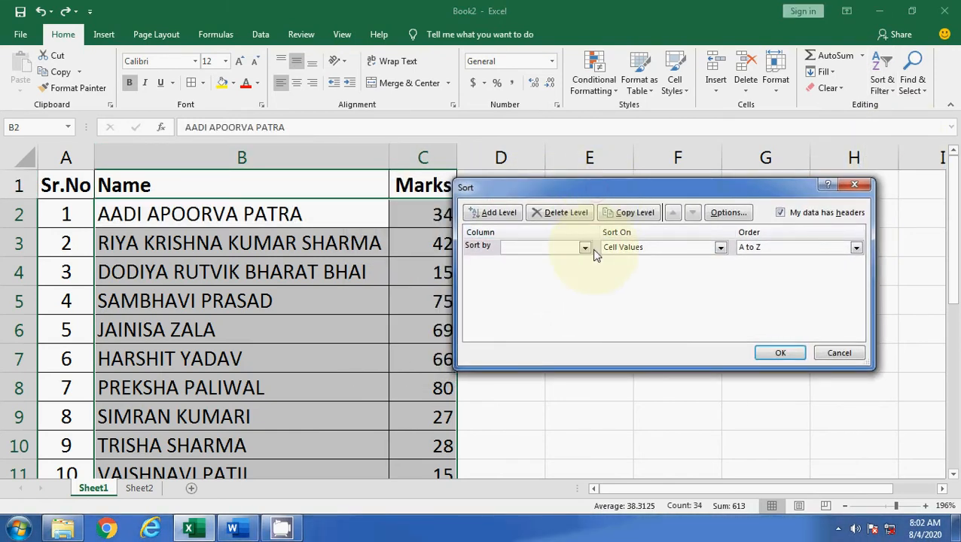
click(585, 249)
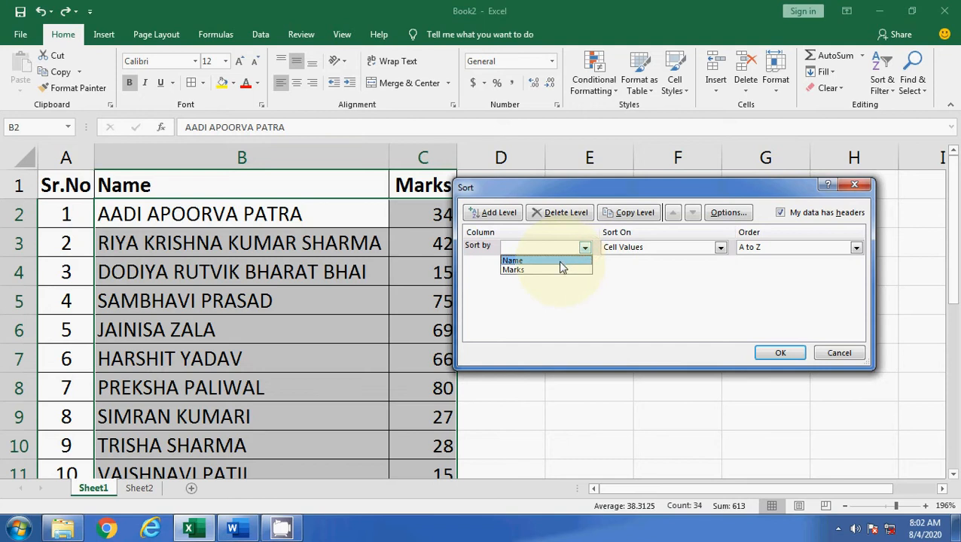
click(558, 261)
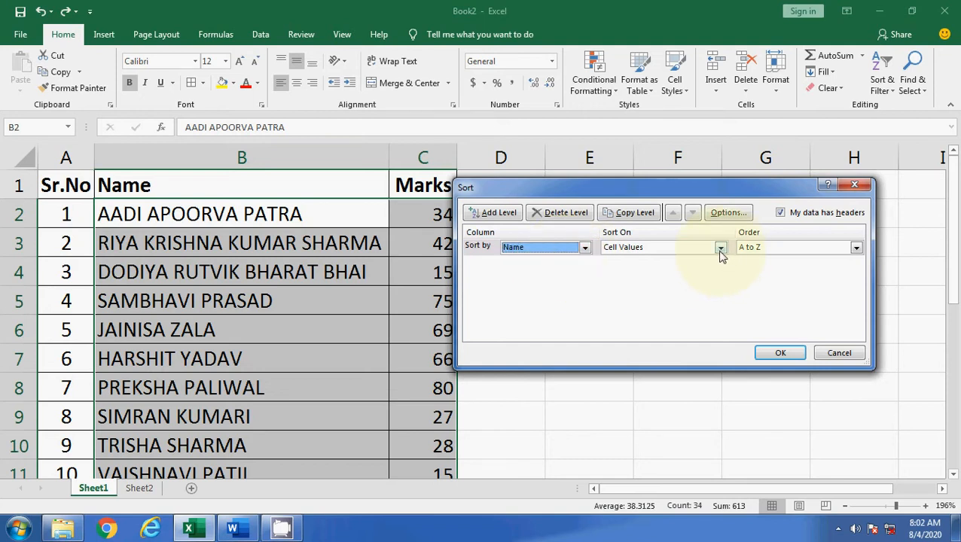
- Add a second sort level by Marks, using cell values from smallest to largest, and apply the custom sort
click(498, 214)
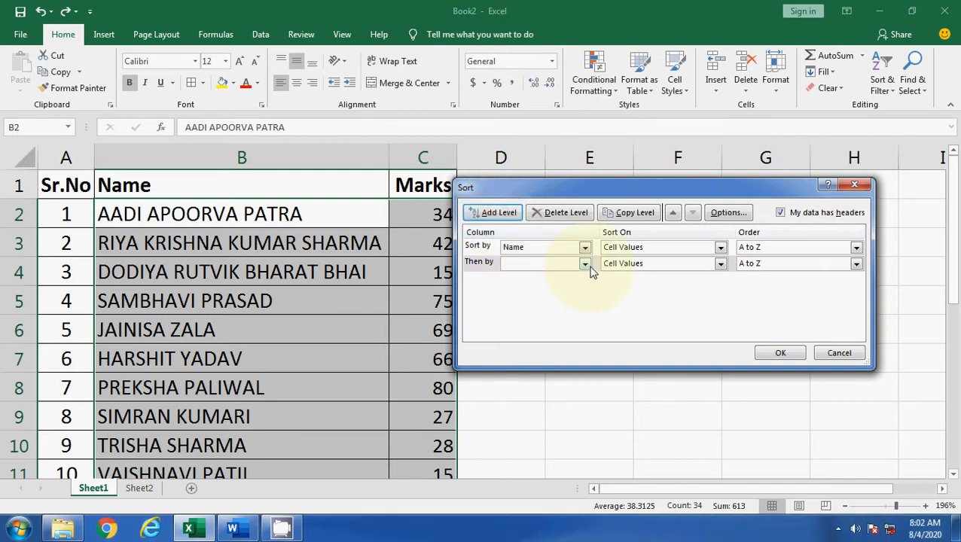
click(585, 265)
click(554, 288)
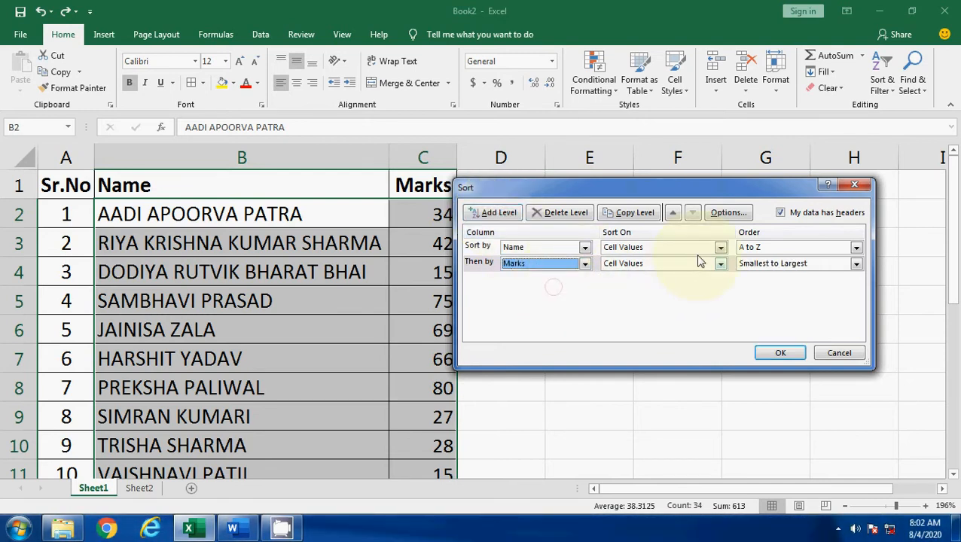
drag(726, 188, 650, 189)
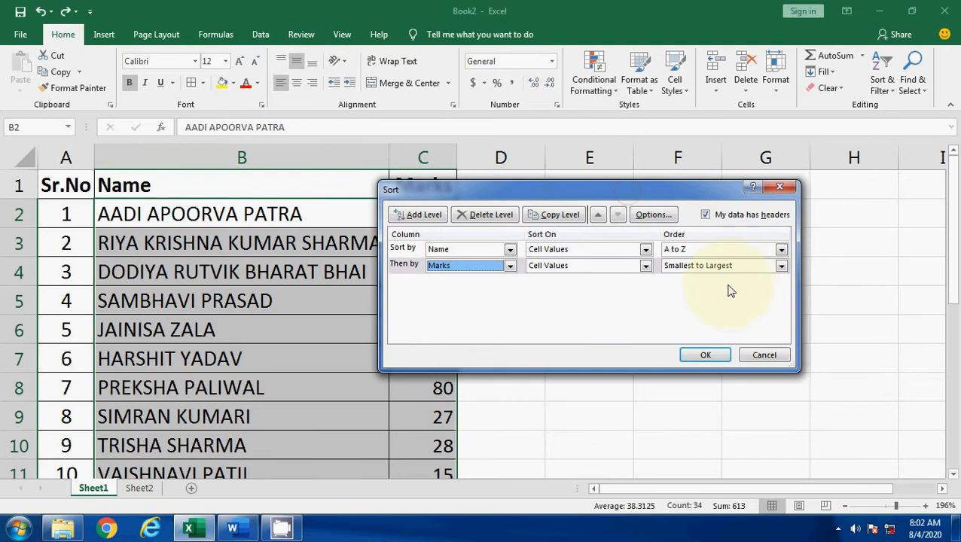
click(705, 355)
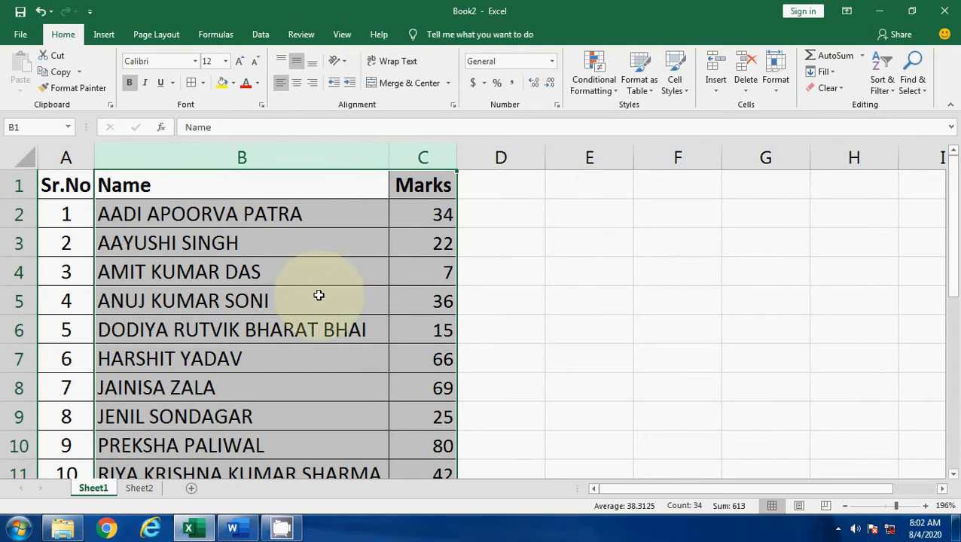
- Check the order of the sorted names and the marks beside them
scroll(319, 296, down, 4)
scroll(319, 295, up, 4)
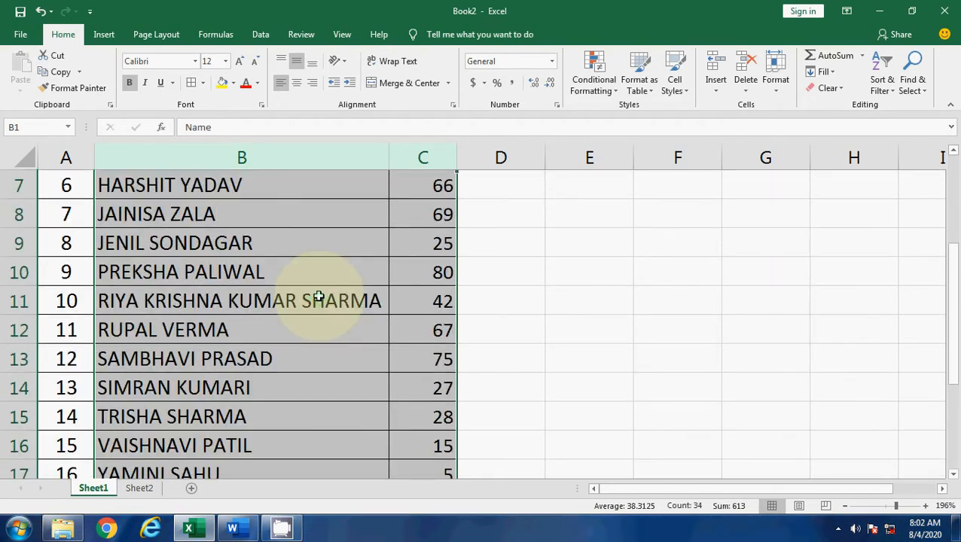
click(328, 211)
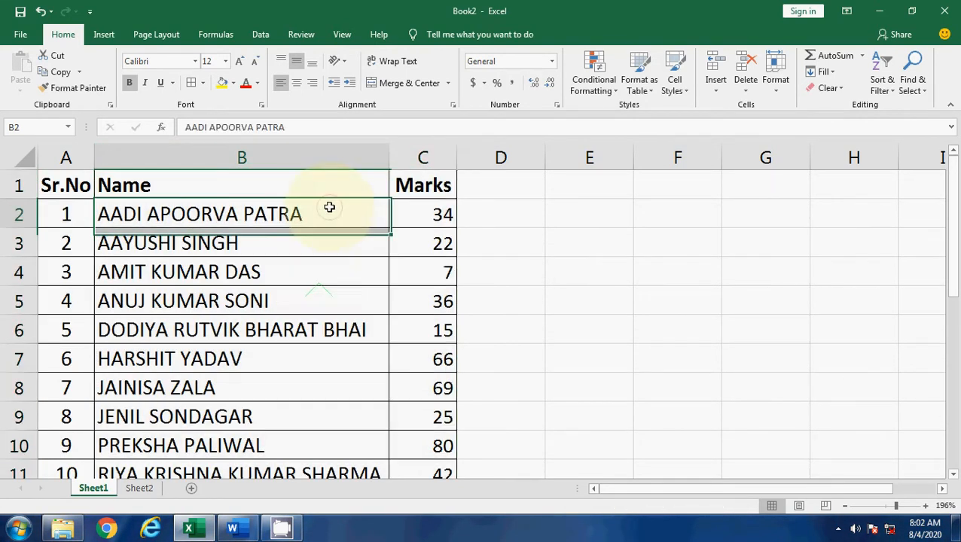
click(405, 214)
click(348, 223)
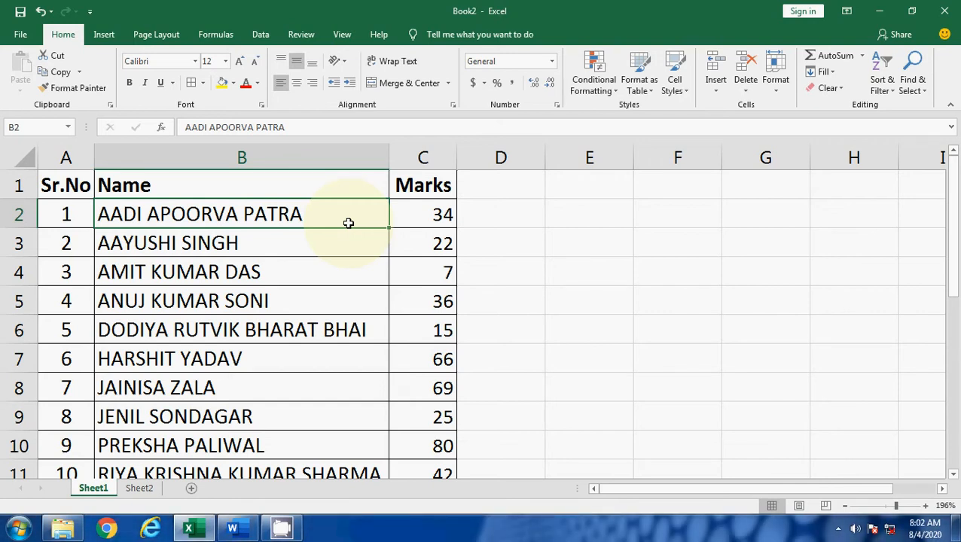
- Switch to the Word document and highlight the topic "Organizing Data into Levels" in the feature list
click(233, 526)
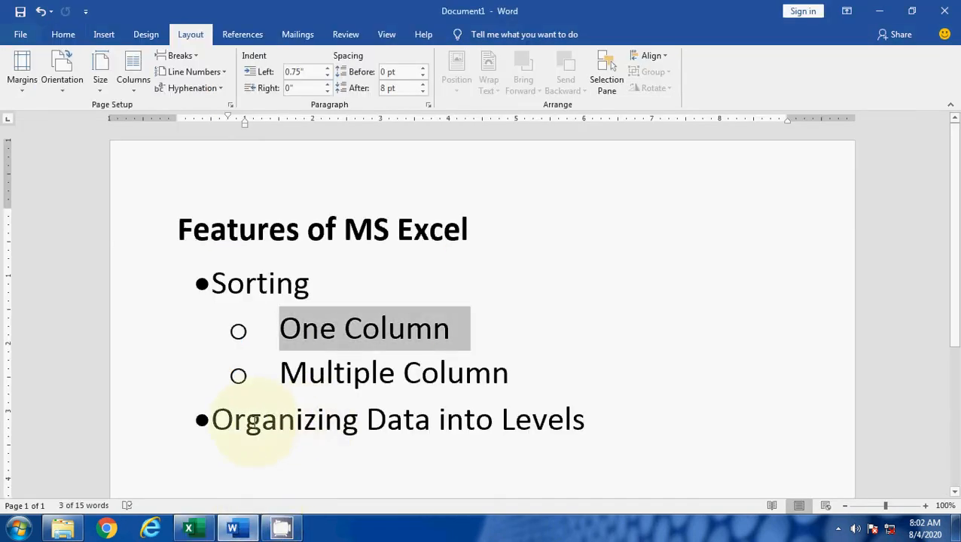
drag(221, 419, 628, 422)
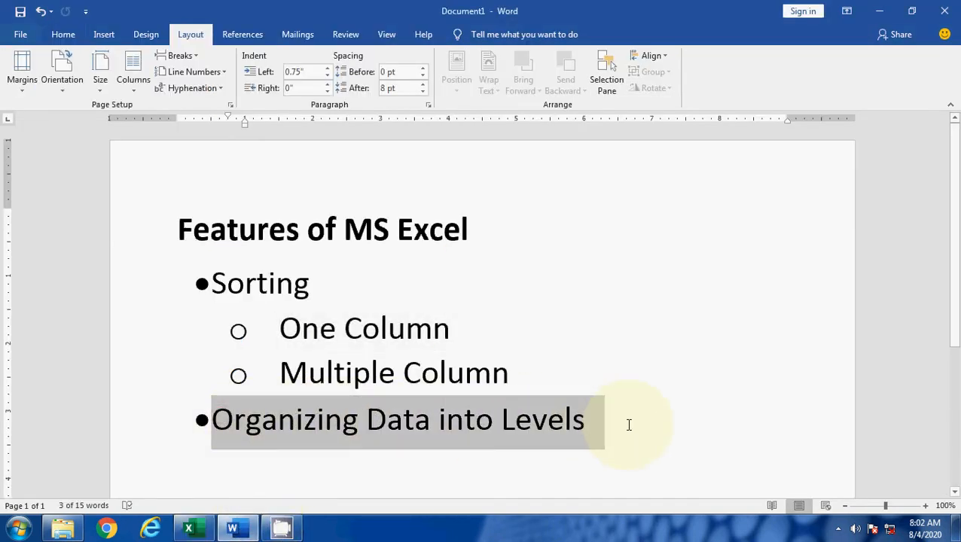
click(327, 435)
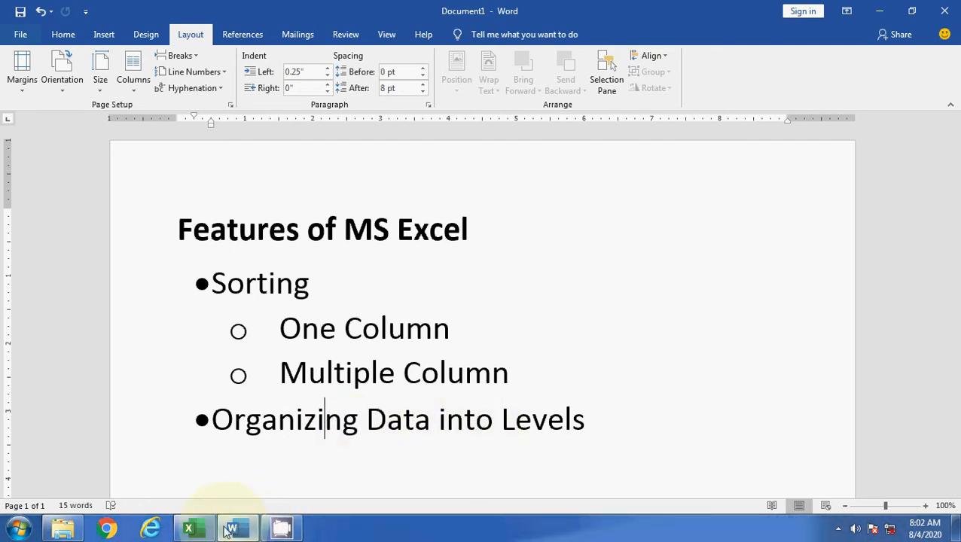
- Return to the Excel workbook, look over the marks list, and open Sheet2
click(188, 528)
scroll(219, 352, down, 5)
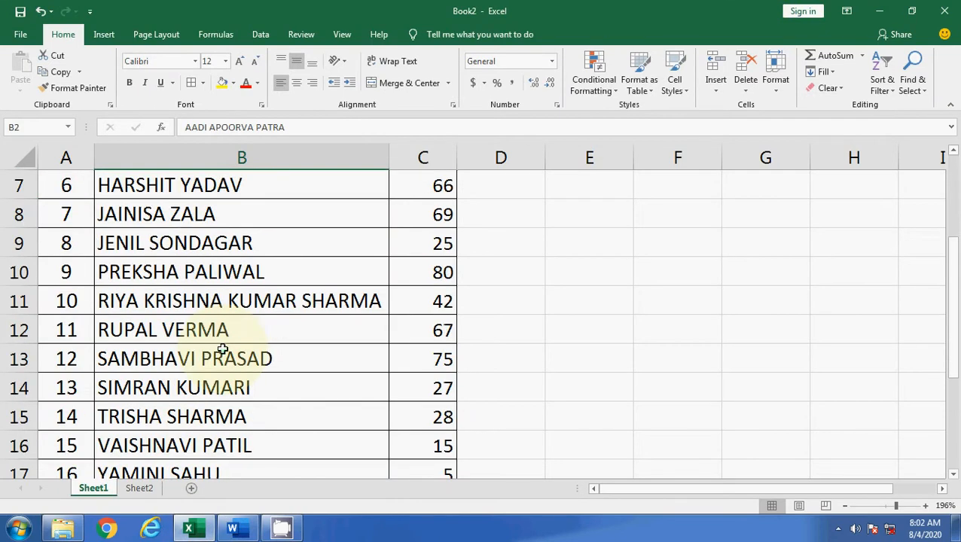
scroll(223, 346, up, 4)
scroll(223, 349, up, 1)
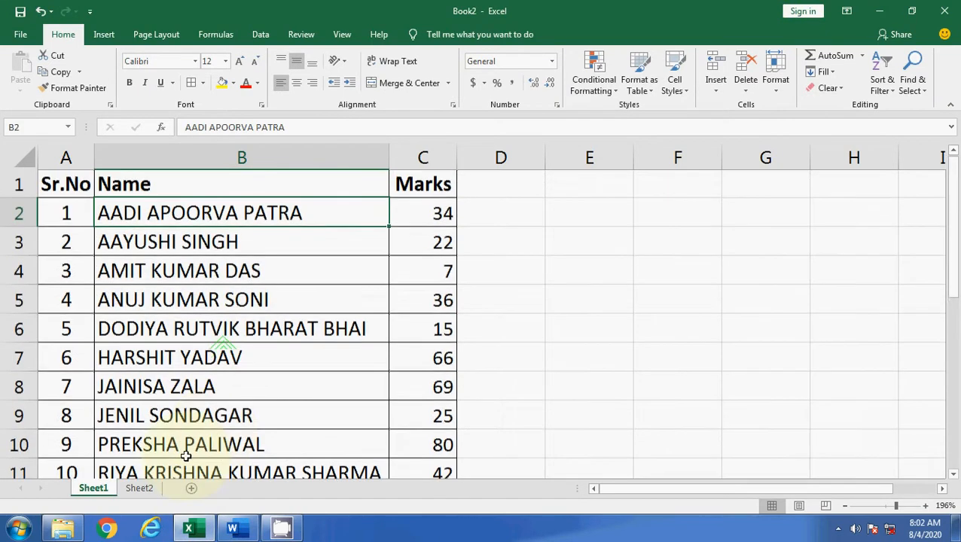
click(140, 488)
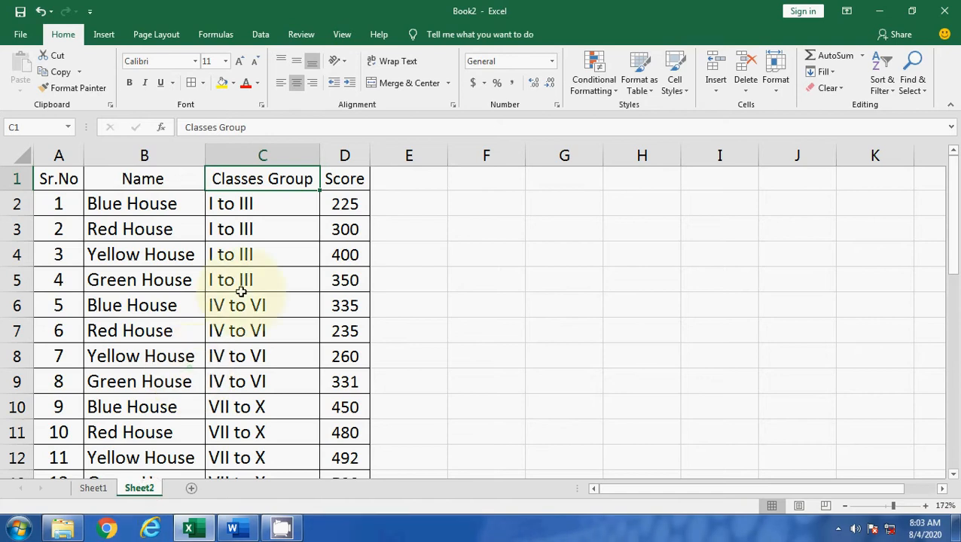
- Examine the entries in the Classes Group column of the house scores table
drag(271, 211, 266, 405)
scroll(271, 406, up, 1)
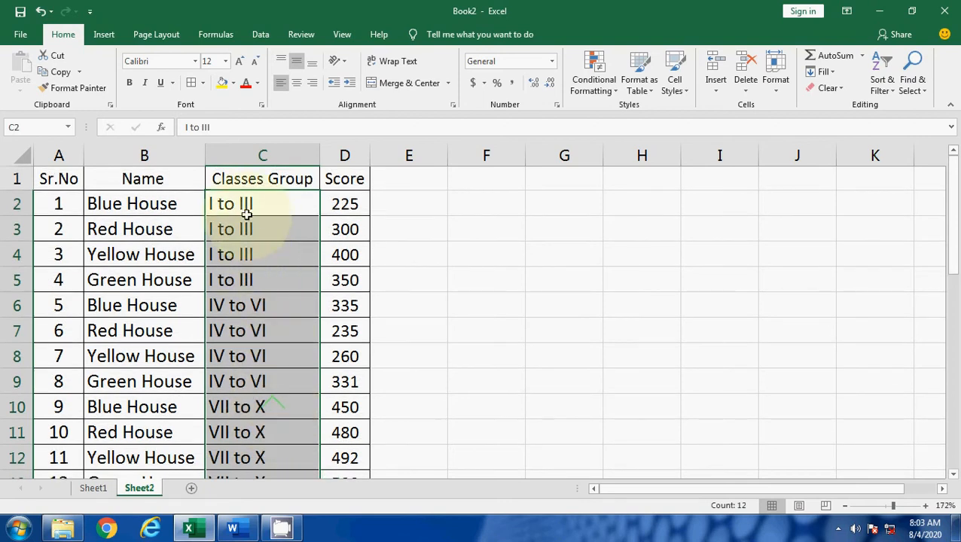
click(272, 194)
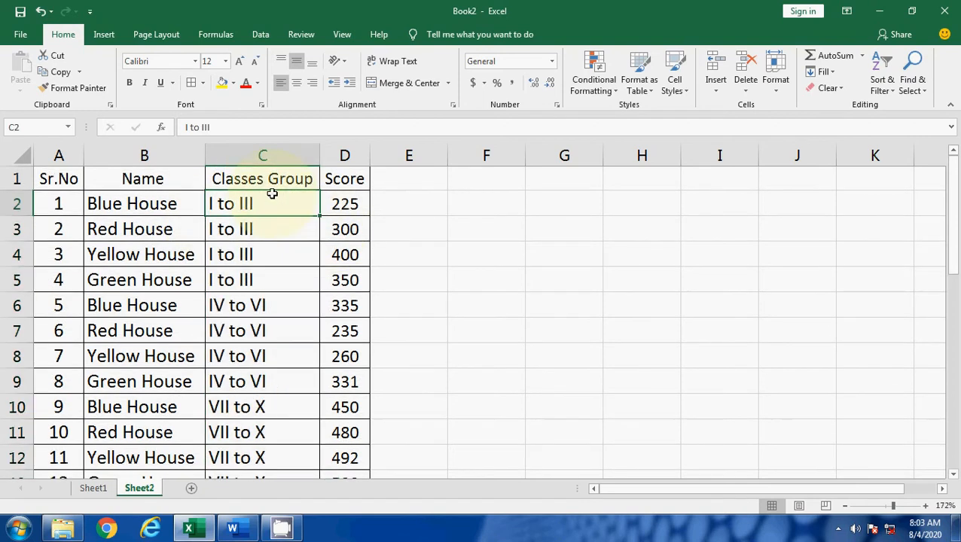
click(267, 248)
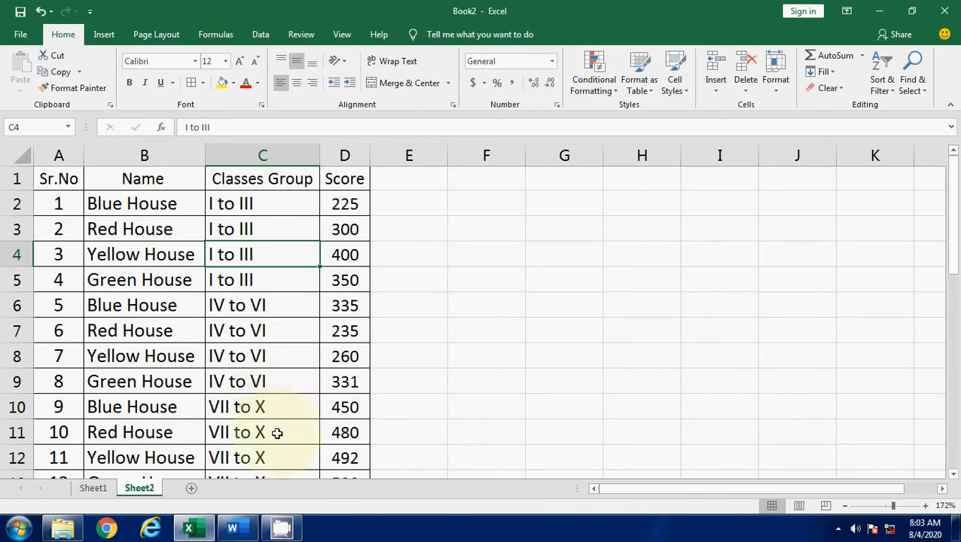
scroll(277, 433, down, 2)
scroll(277, 433, up, 2)
click(261, 179)
- Select the whole house scores table from A1 to D13 and group it by columns
drag(45, 180, 344, 408)
scroll(249, 391, up, 1)
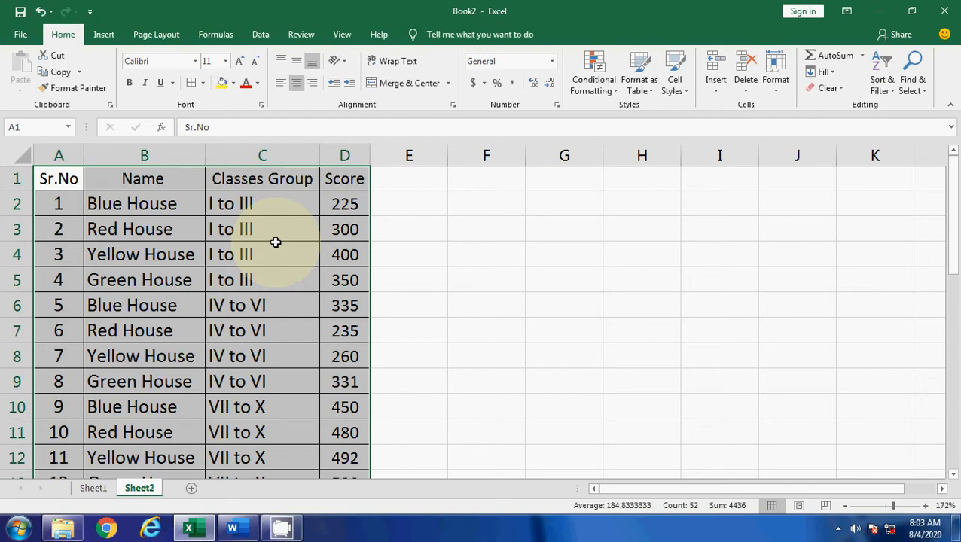
click(128, 200)
drag(60, 180, 347, 436)
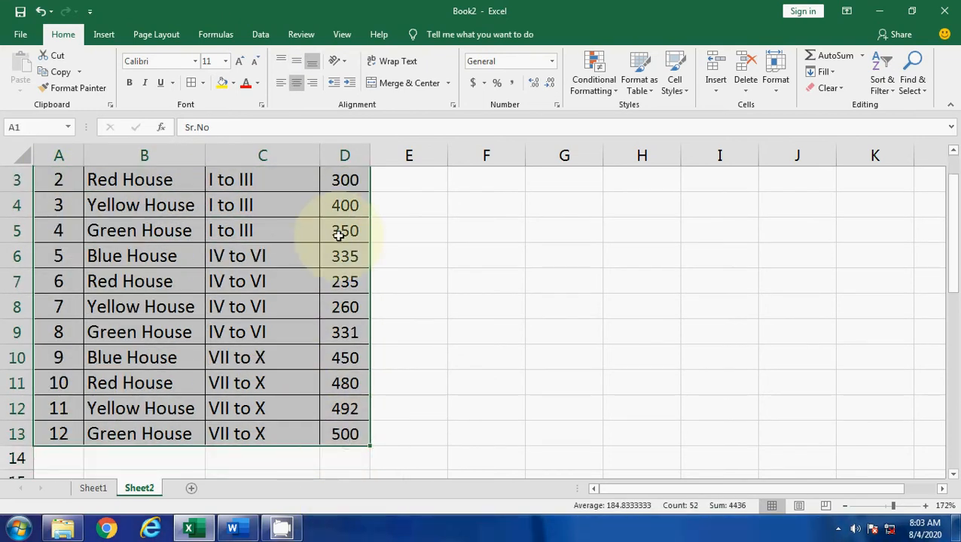
click(258, 36)
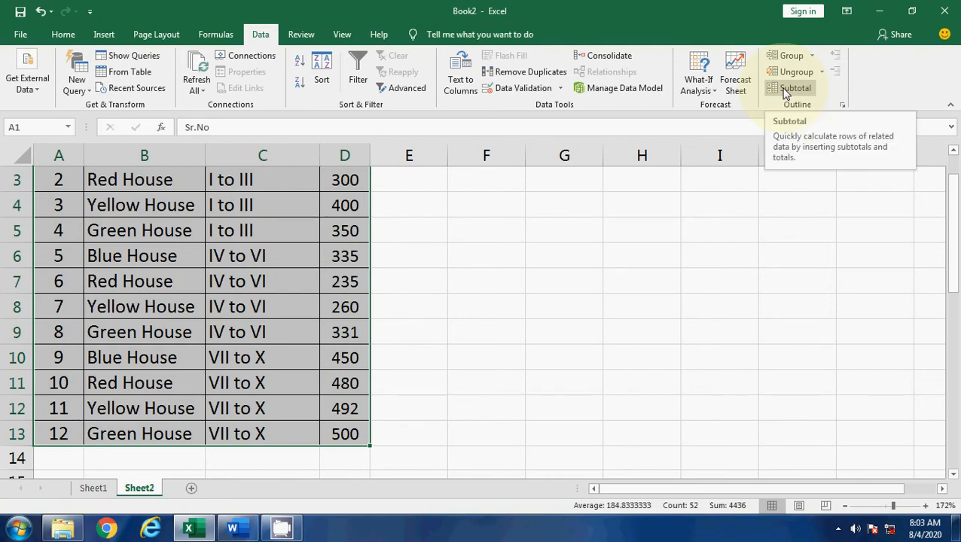
click(810, 55)
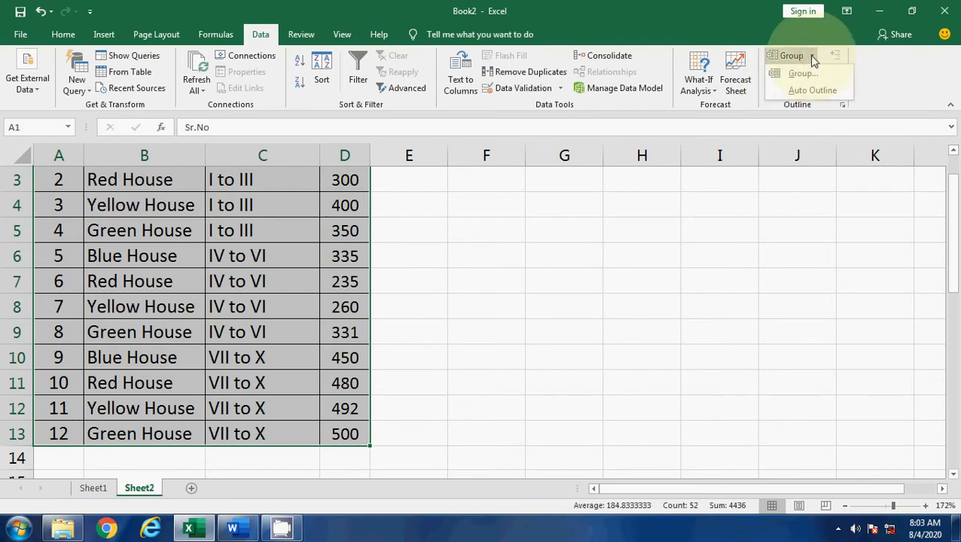
click(799, 73)
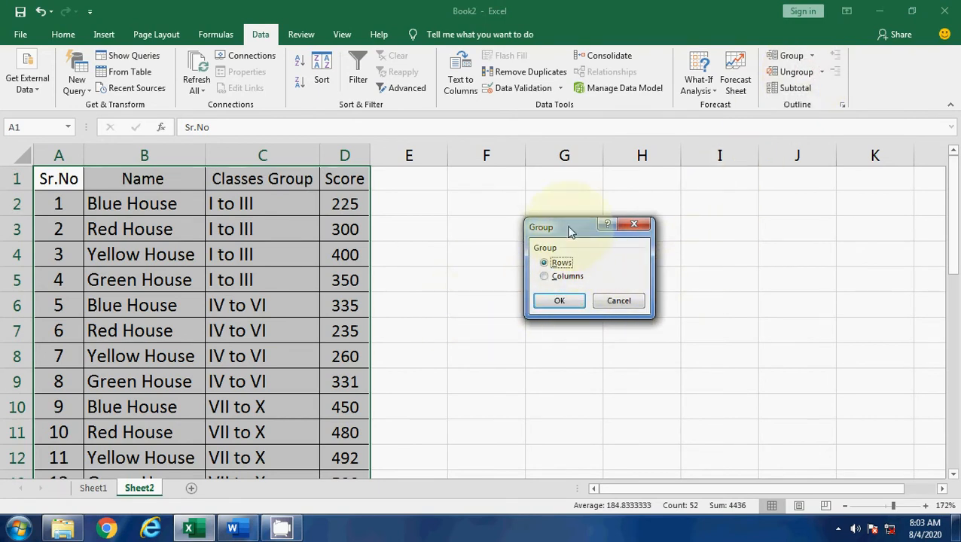
drag(571, 227, 503, 222)
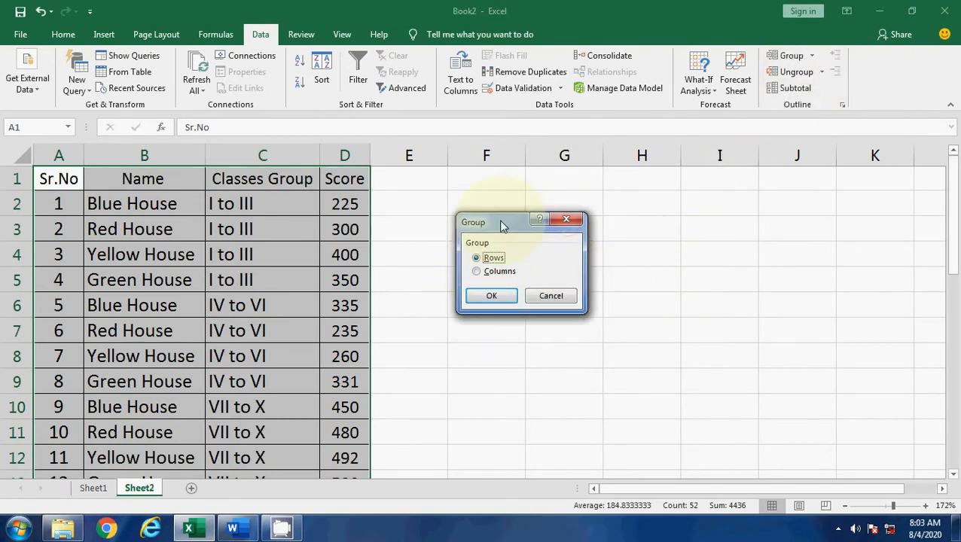
click(493, 296)
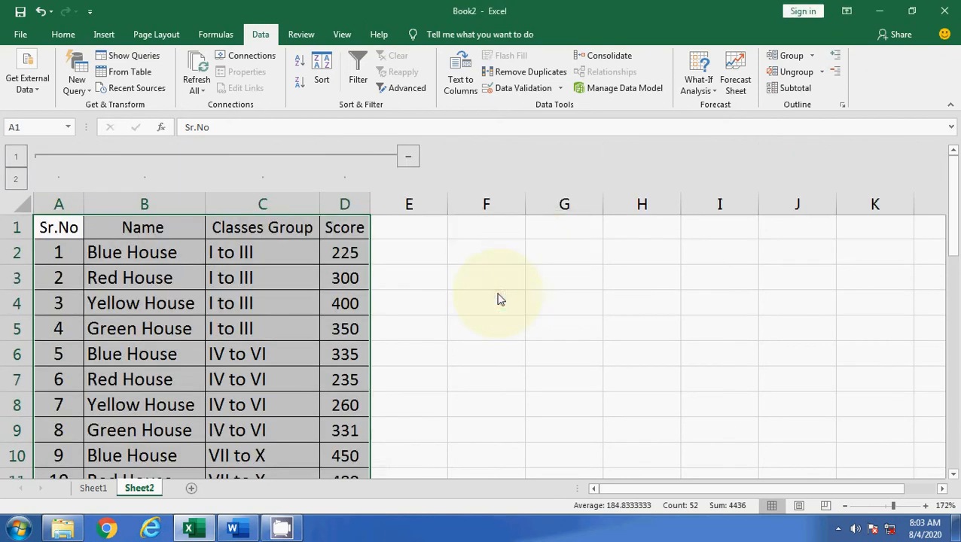
- Collapse the grouped columns A to D and expand them again
scroll(297, 257, down, 1)
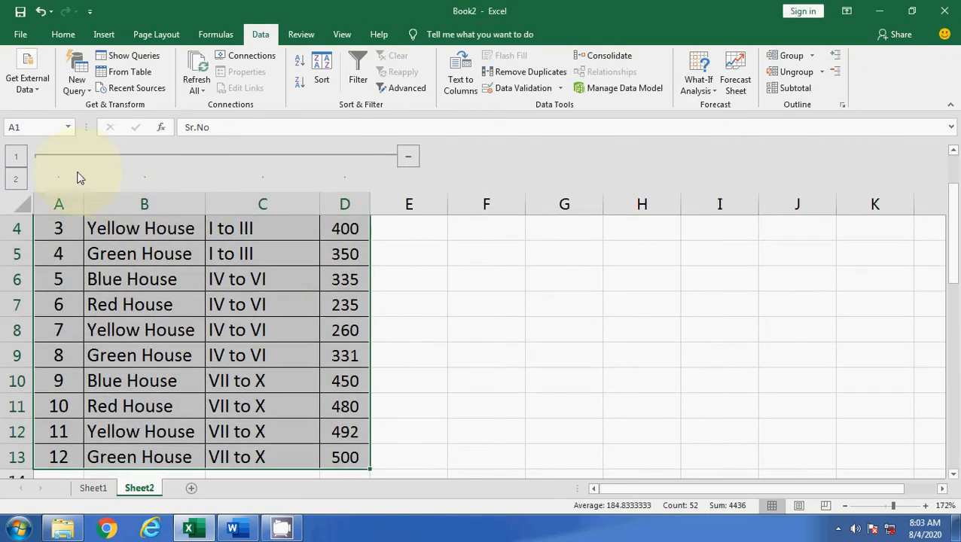
click(407, 156)
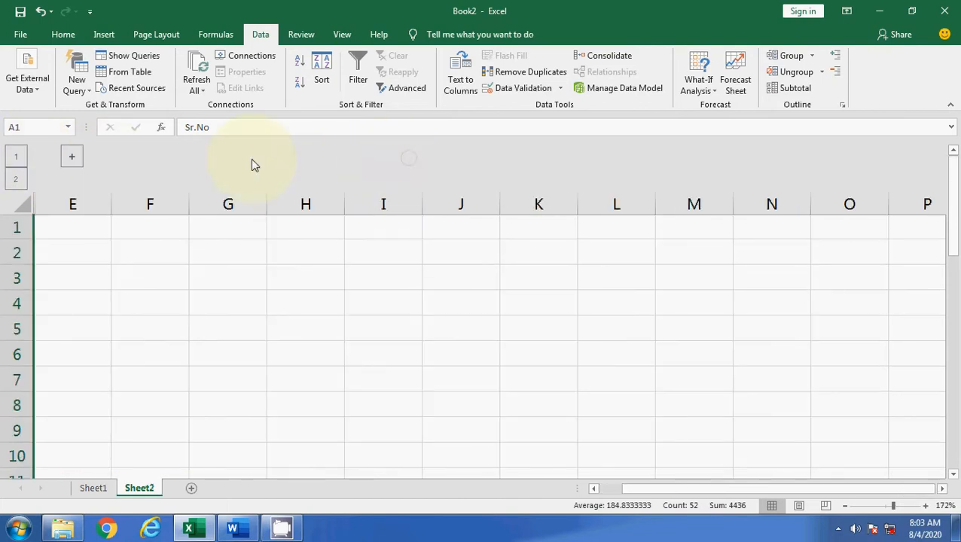
click(71, 158)
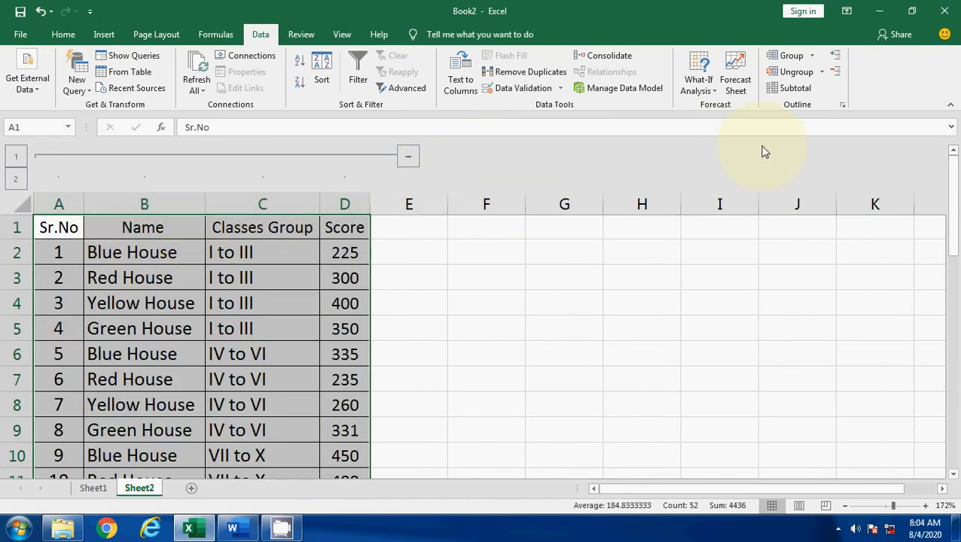
- Undo the collapsing and grouping of the columns on Sheet2 and the custom sort on Sheet1
key(ctrl+z)
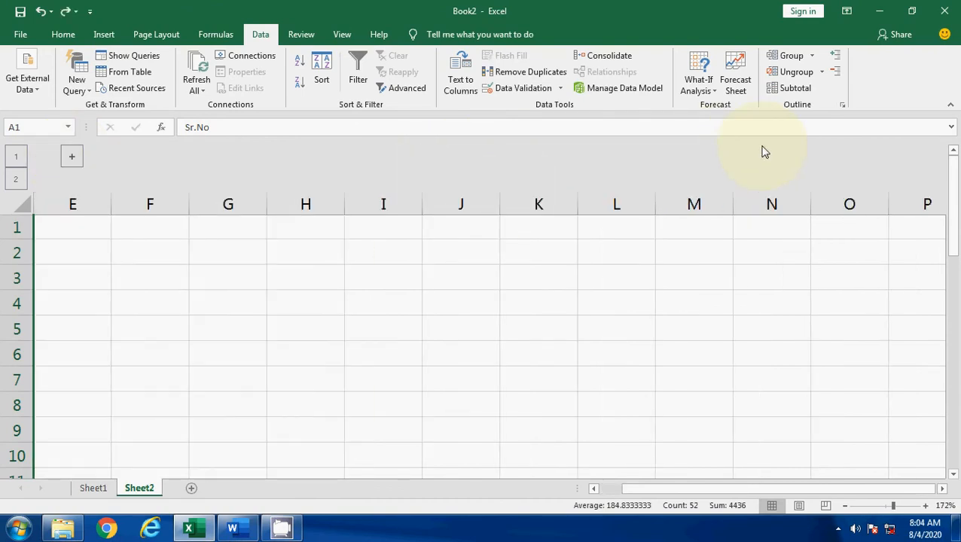
key(ctrl+y)
key(ctrl+y)
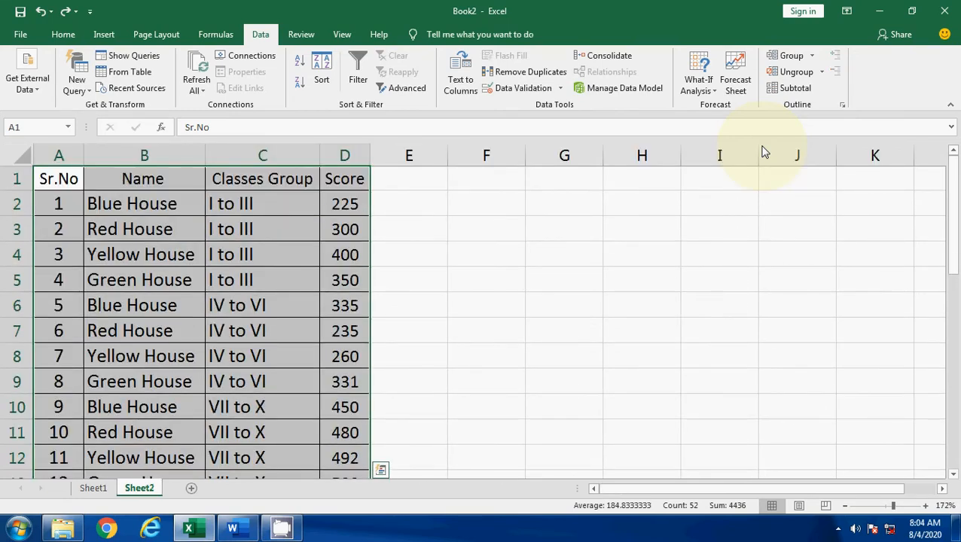
key(ctrl+Page_Up)
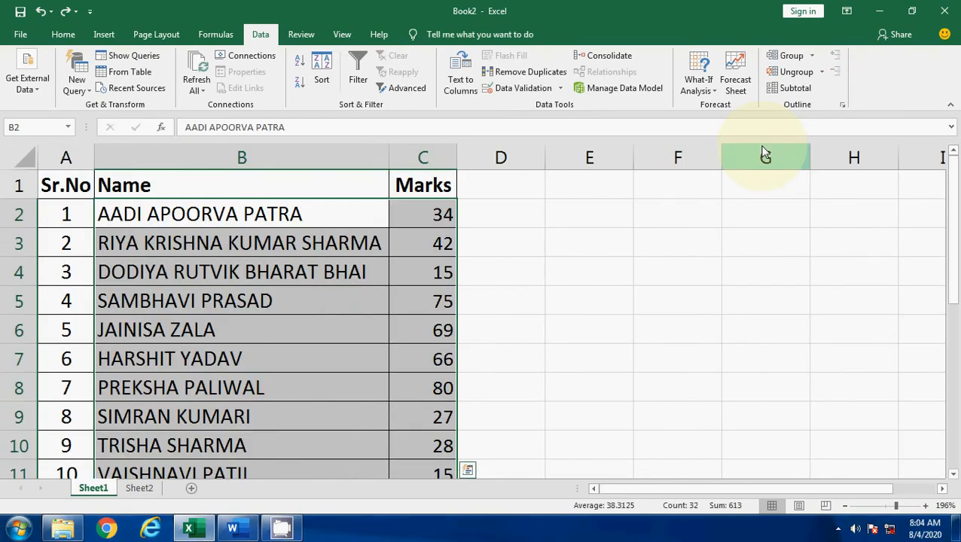
- Group the selected house scores table on Sheet2 by rows and undo the grouping
click(141, 489)
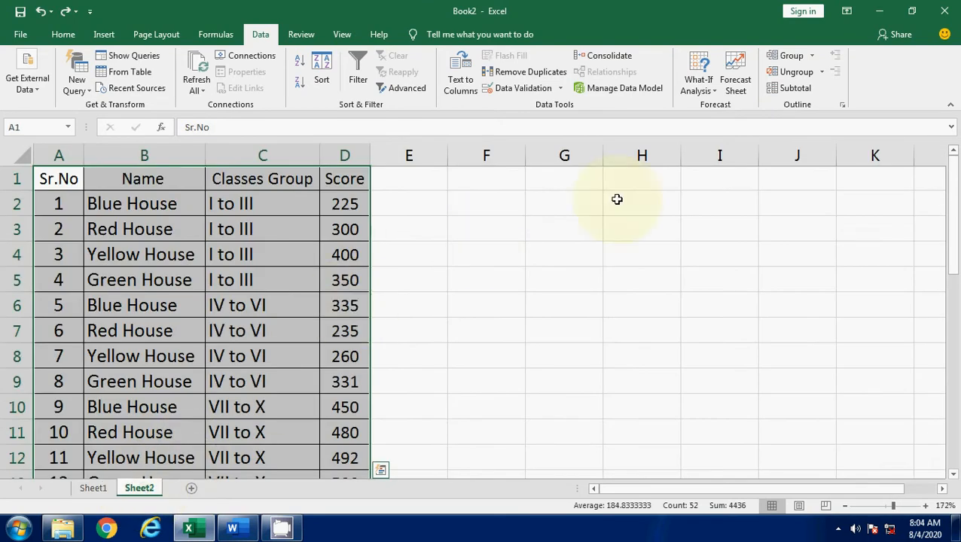
click(811, 56)
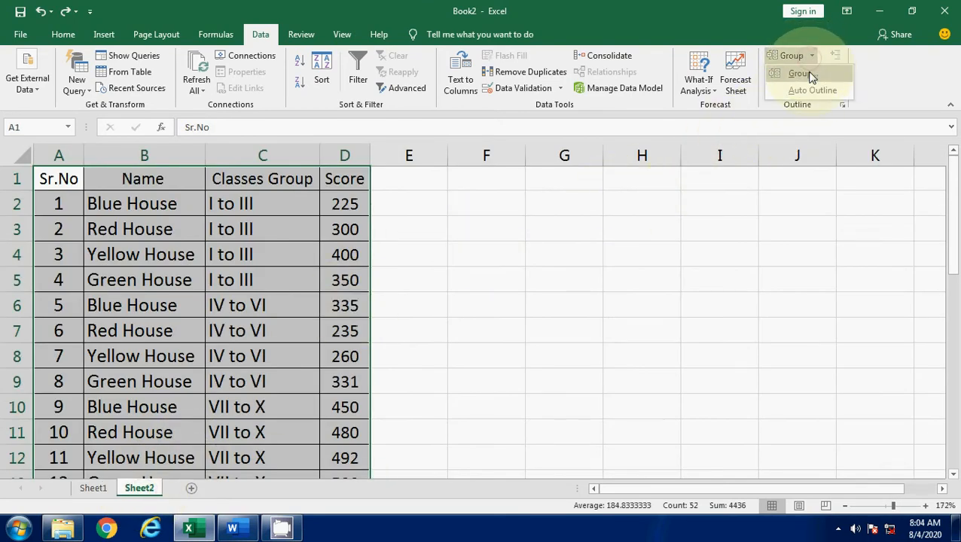
click(809, 74)
click(490, 296)
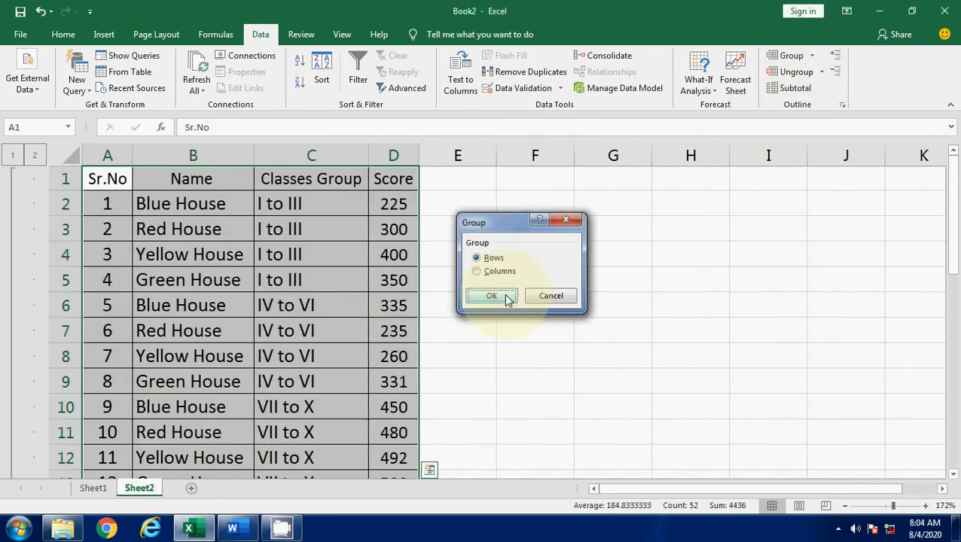
scroll(174, 290, down, 3)
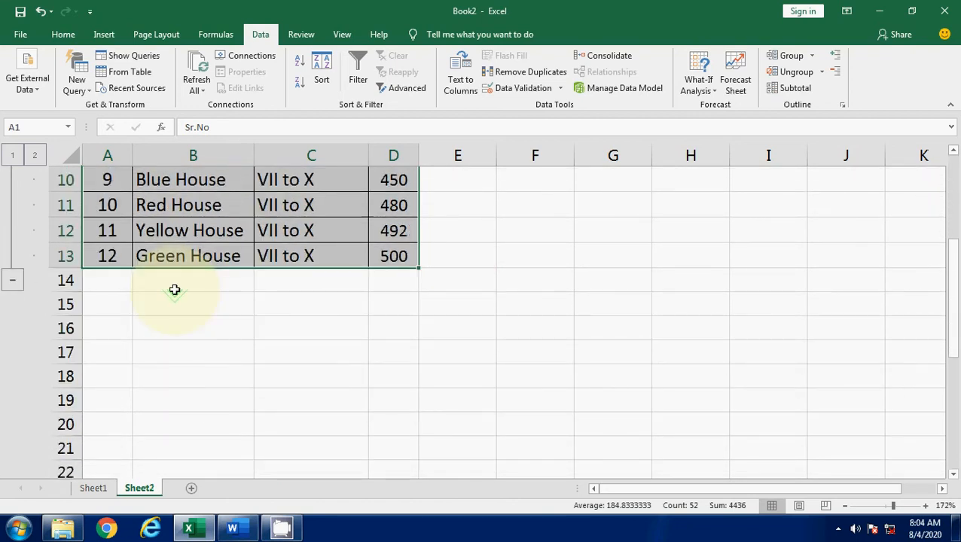
scroll(174, 290, up, 3)
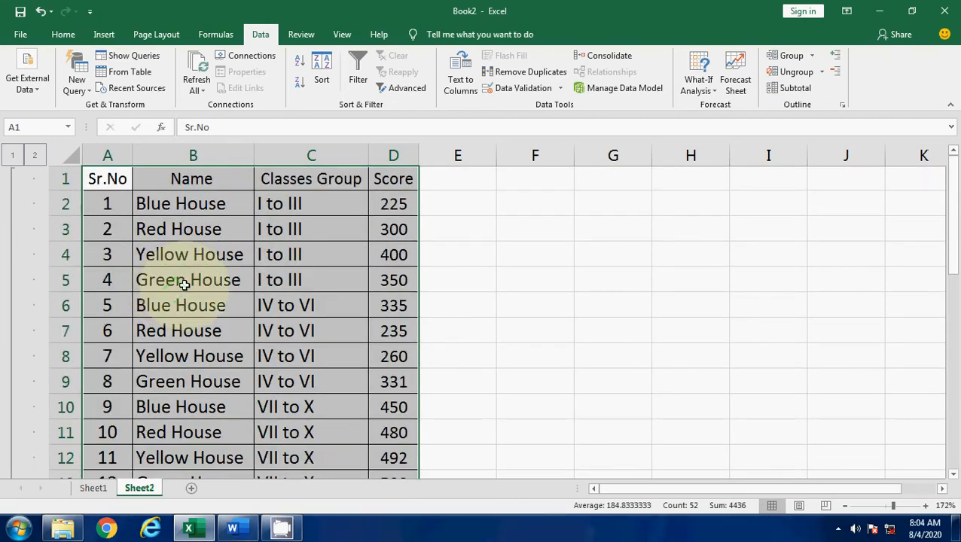
key(ctrl+z)
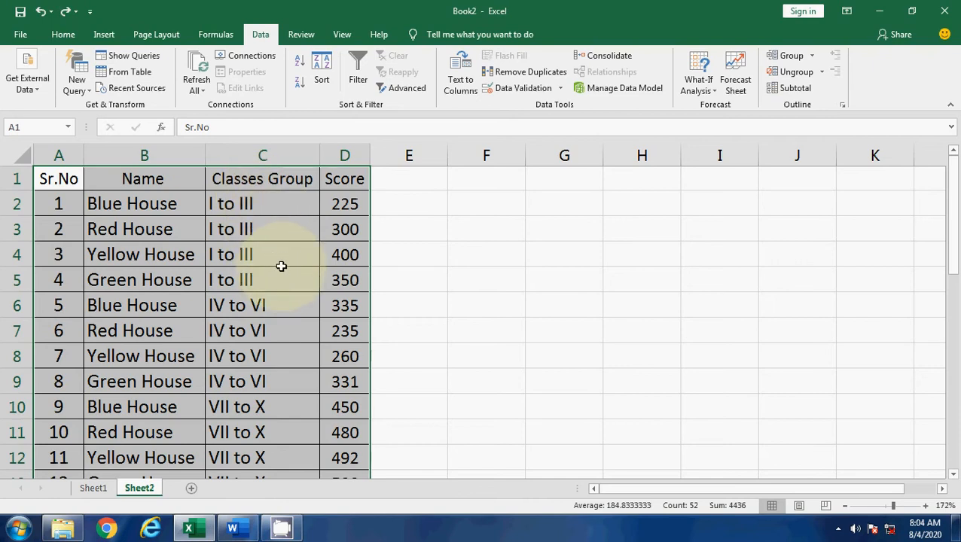
- Subtotal the house scores table with the Sum of Score at each change in Name, and undo the subtotals
click(797, 89)
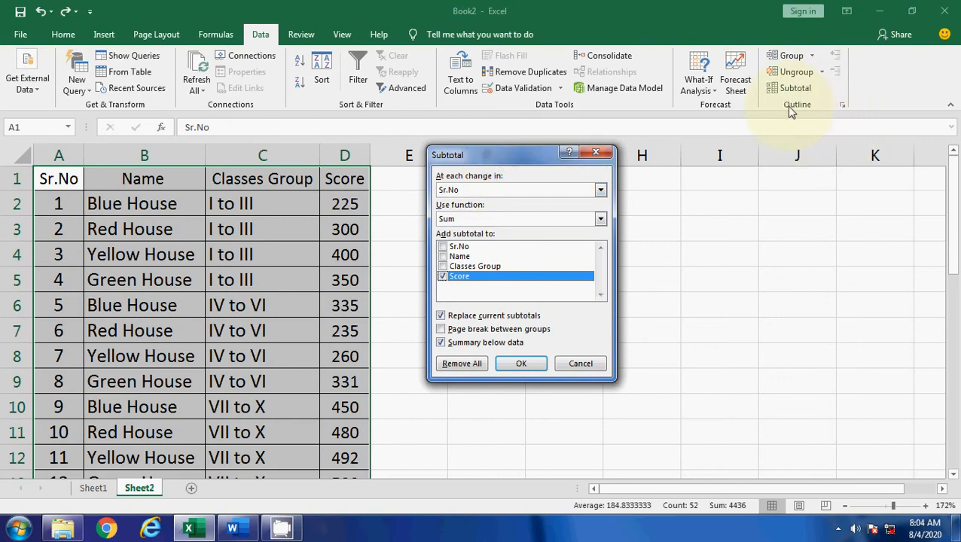
drag(531, 156, 511, 204)
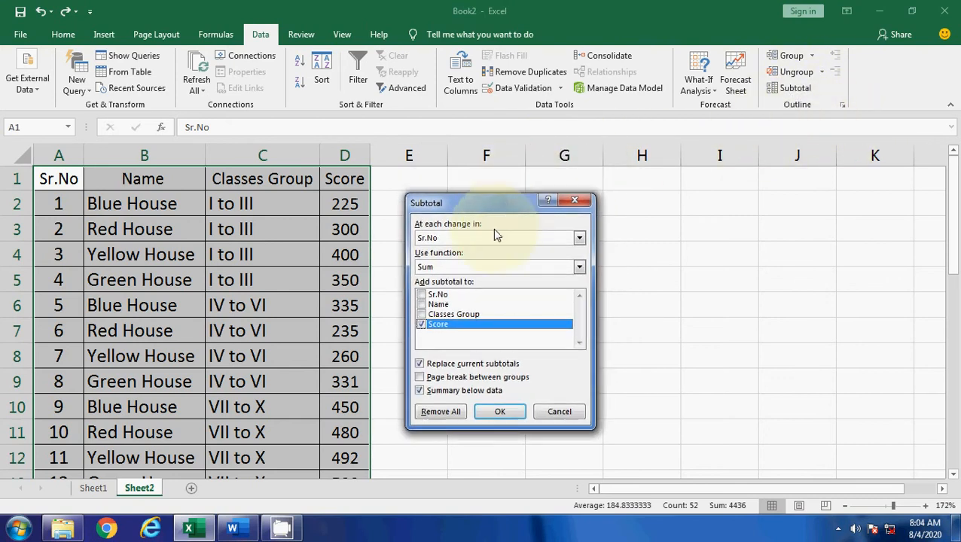
click(454, 240)
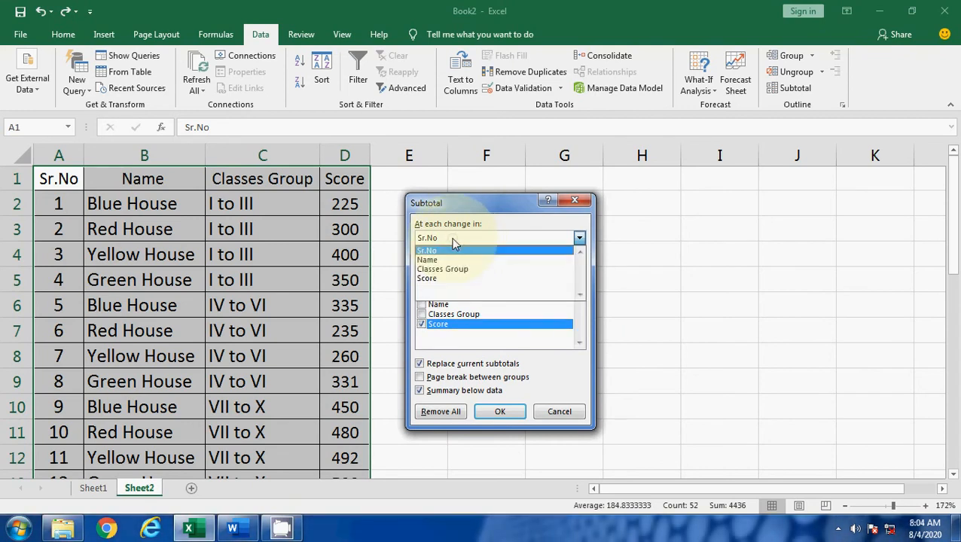
click(450, 259)
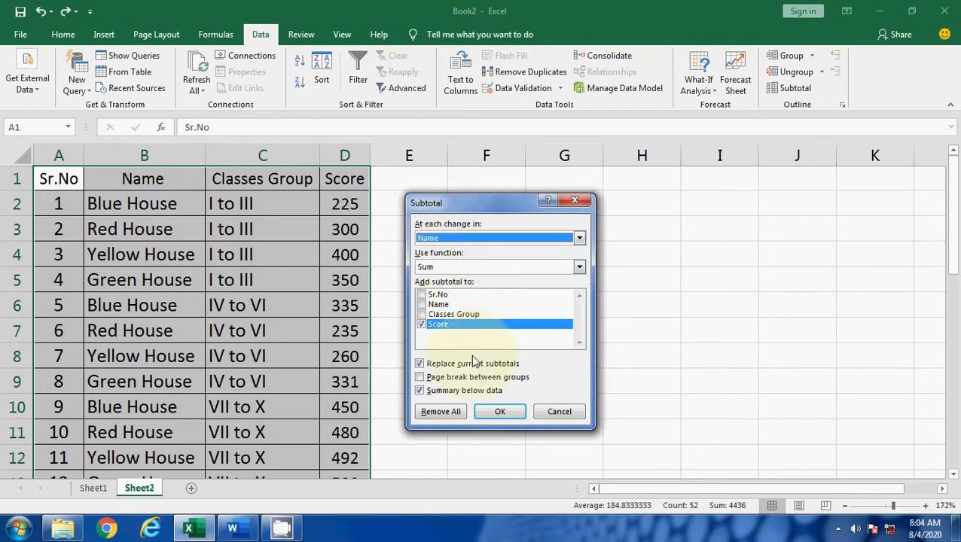
click(499, 411)
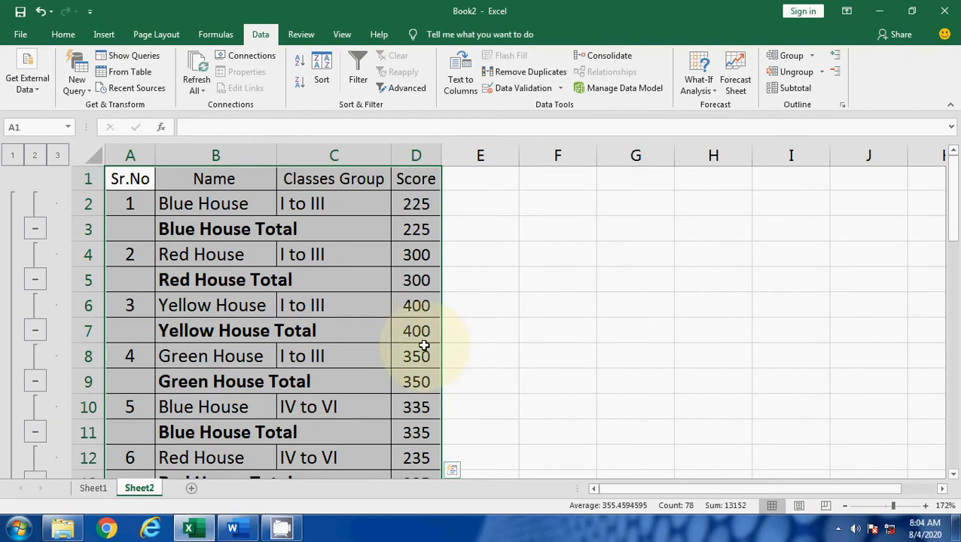
scroll(362, 310, down, 6)
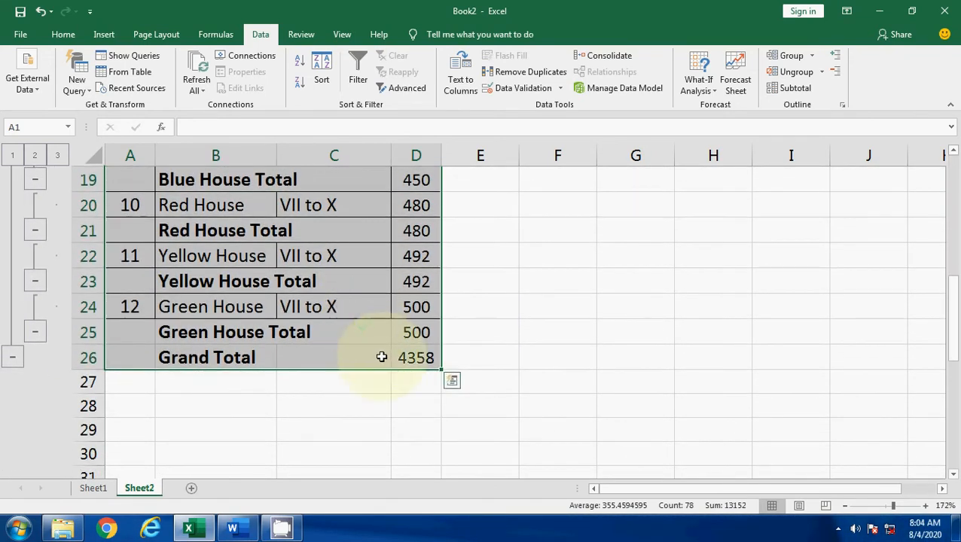
scroll(382, 357, up, 6)
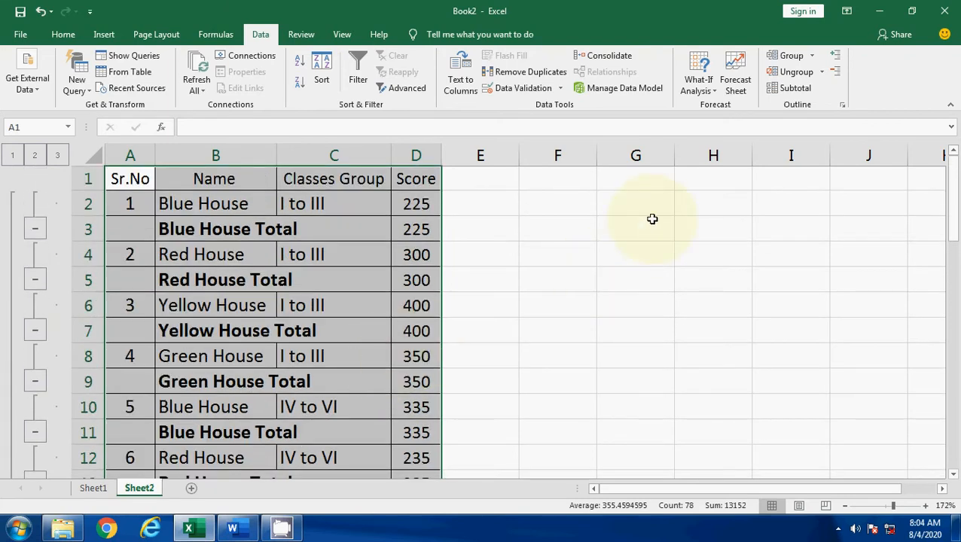
key(ctrl+z)
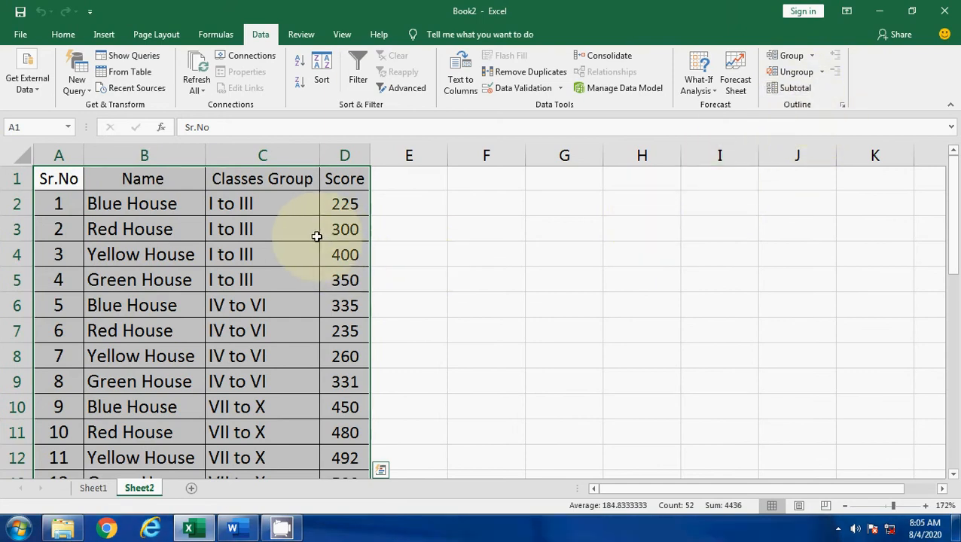
- Select only the Classes Group column and add Count subtotals to it at each change in Classes Group
click(315, 236)
click(289, 156)
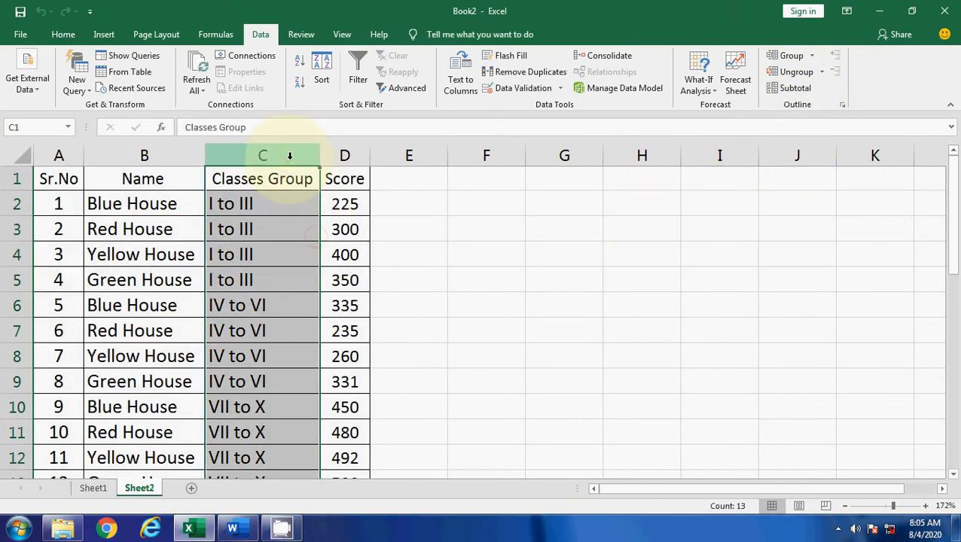
click(792, 87)
drag(525, 209, 559, 192)
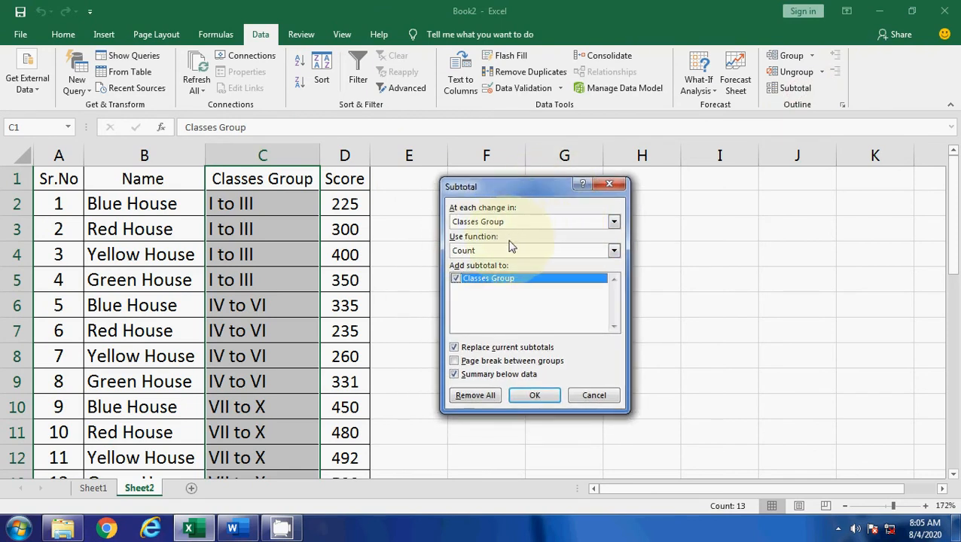
click(527, 395)
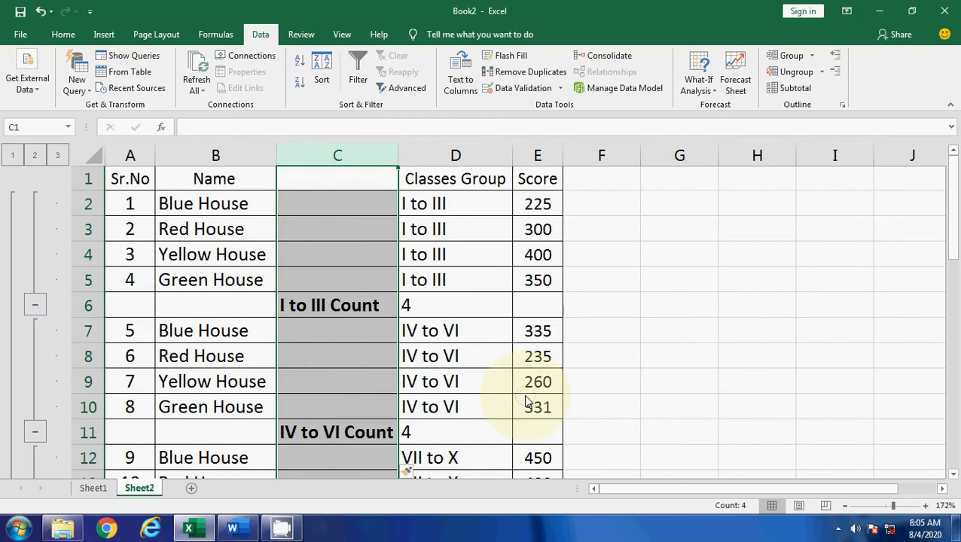
click(382, 348)
click(436, 303)
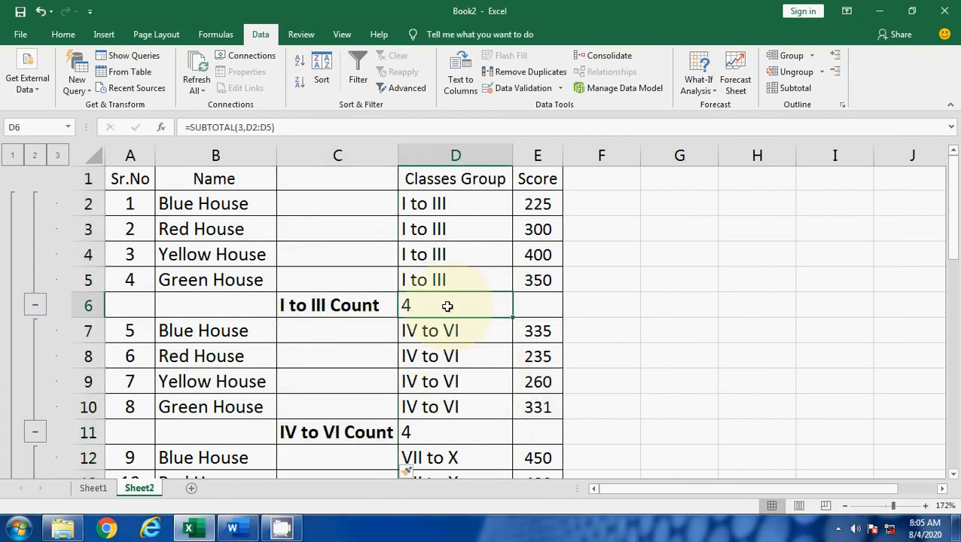
scroll(441, 296, down, 2)
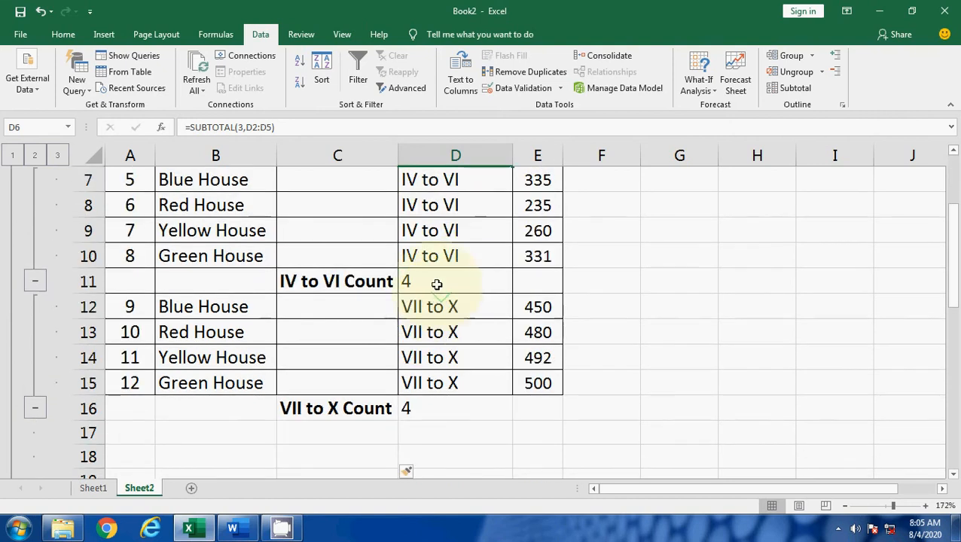
scroll(429, 381, up, 2)
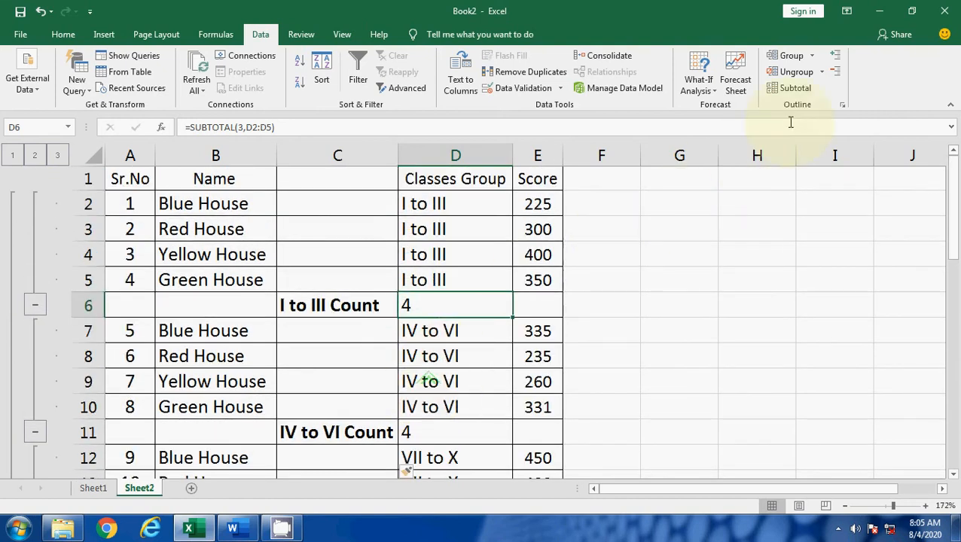
- Cancel a new Subtotal for the whole table and undo the Count subtotals of the Classes Group column
click(792, 87)
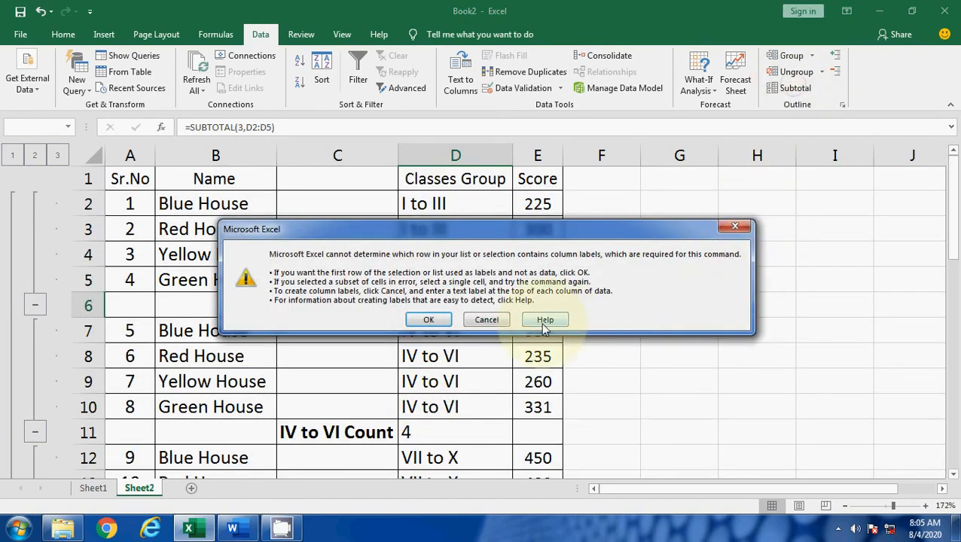
click(428, 320)
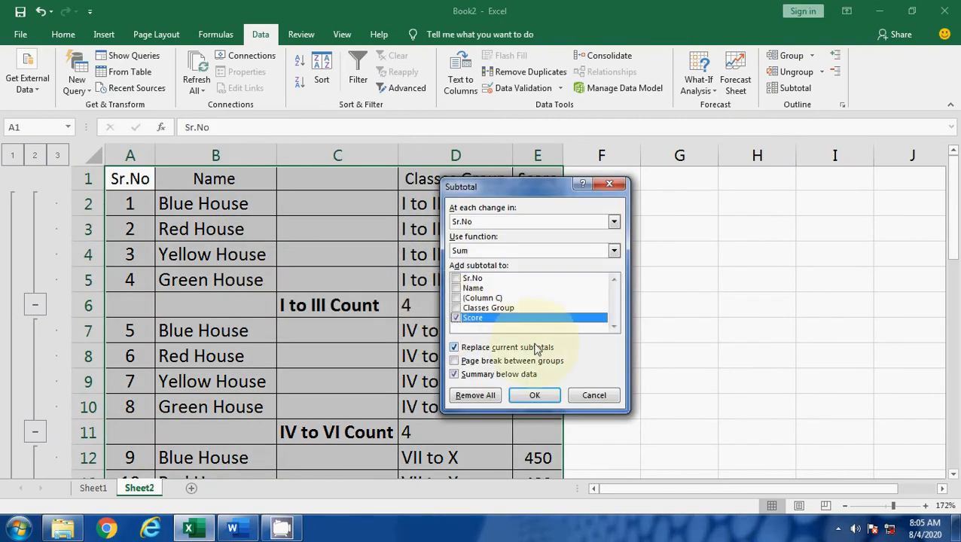
click(593, 395)
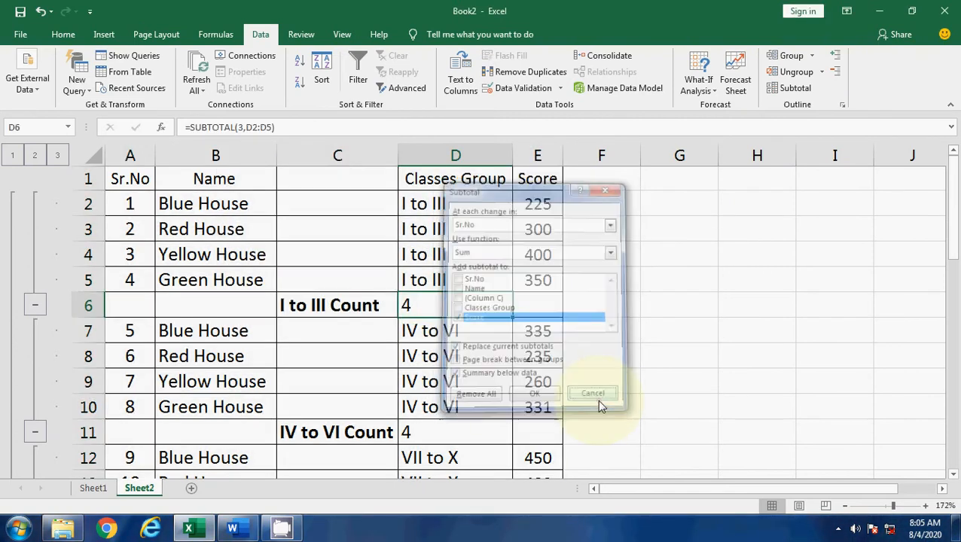
key(ctrl+z)
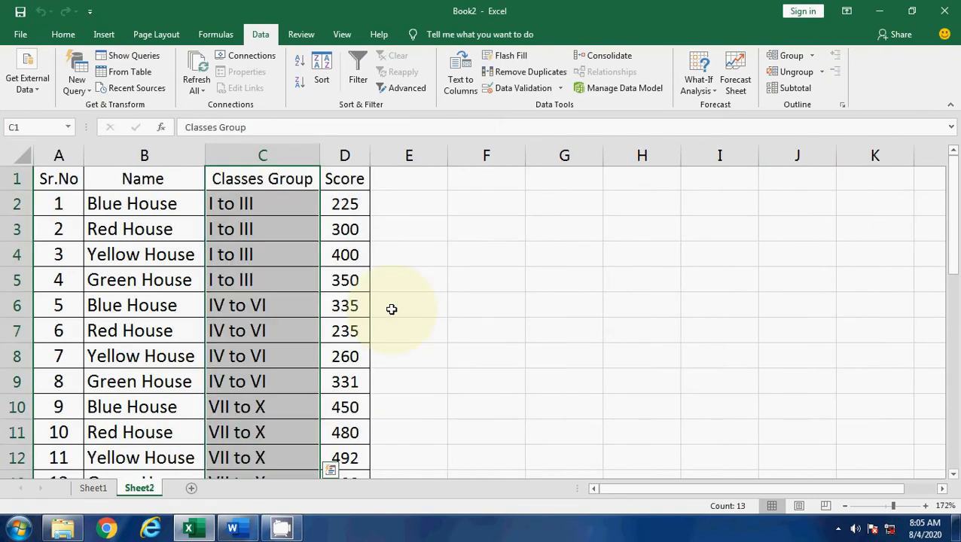
- Select A1 to D13, subtotal the Score with Sum at each change in Sr.No, and undo the subtotals
drag(48, 178, 354, 396)
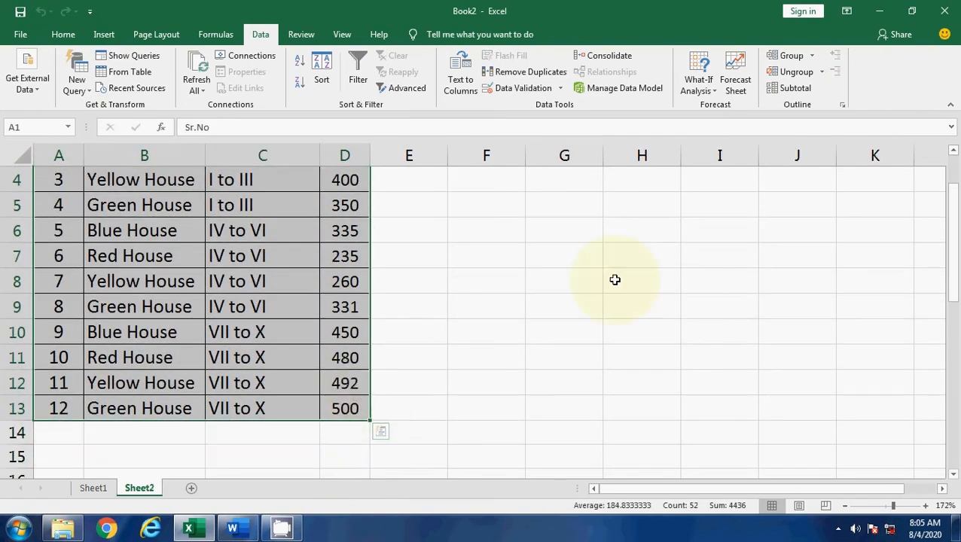
click(794, 88)
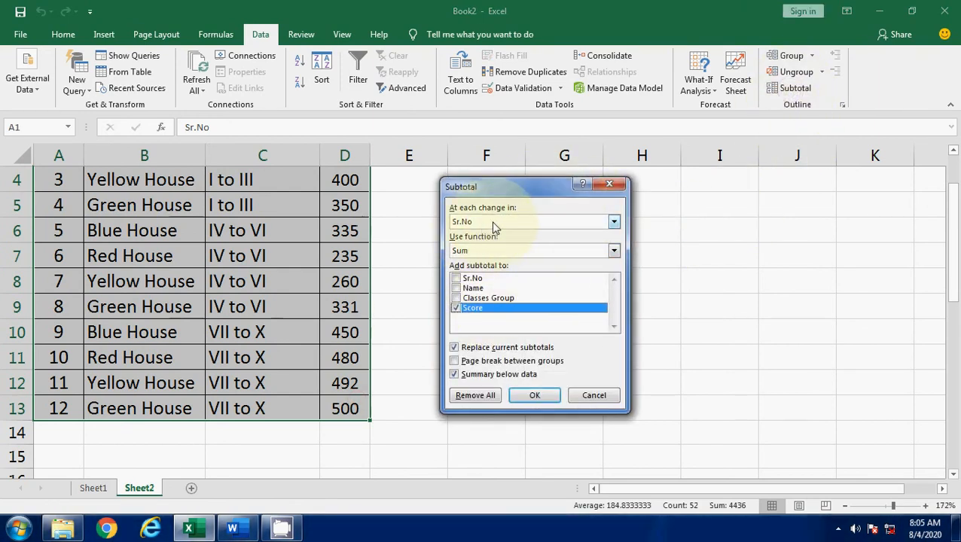
click(548, 394)
scroll(323, 335, up, 1)
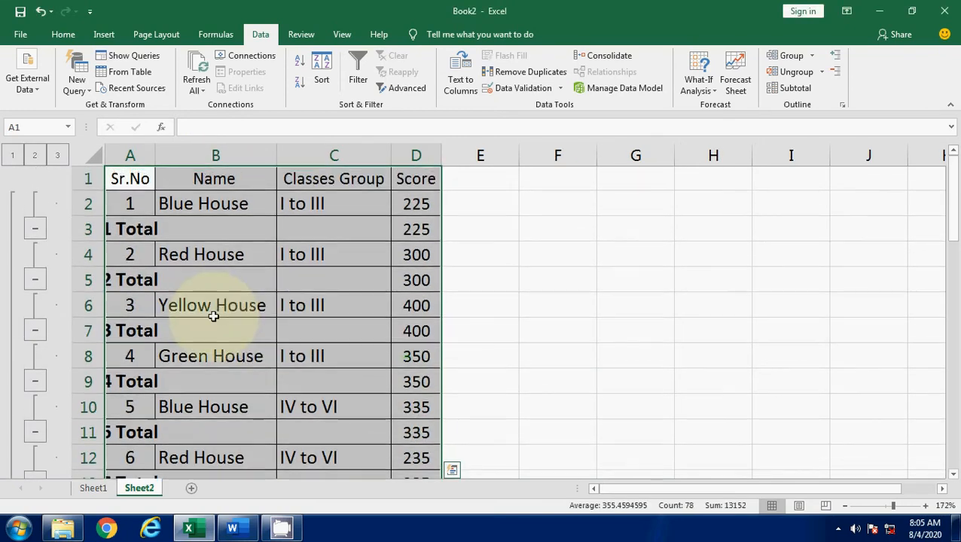
click(299, 224)
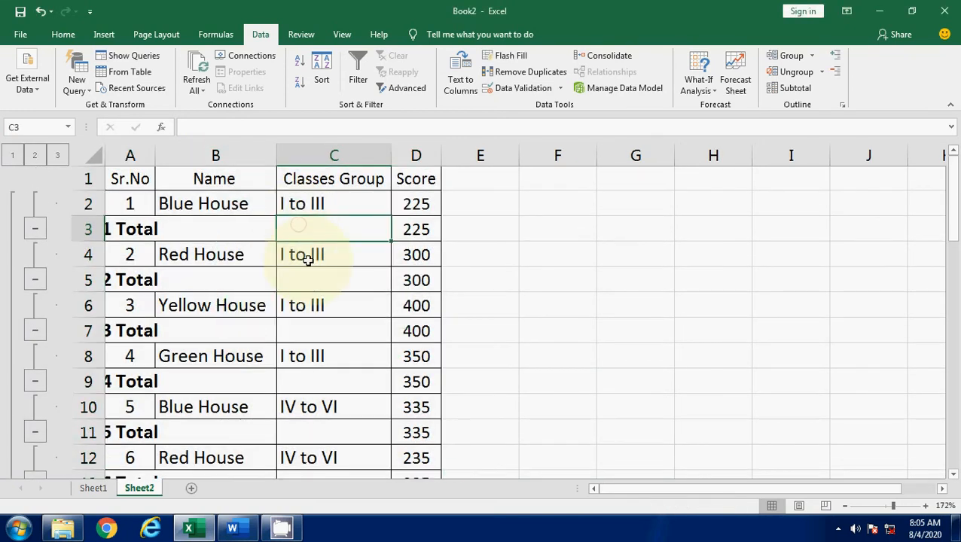
key(ctrl+z)
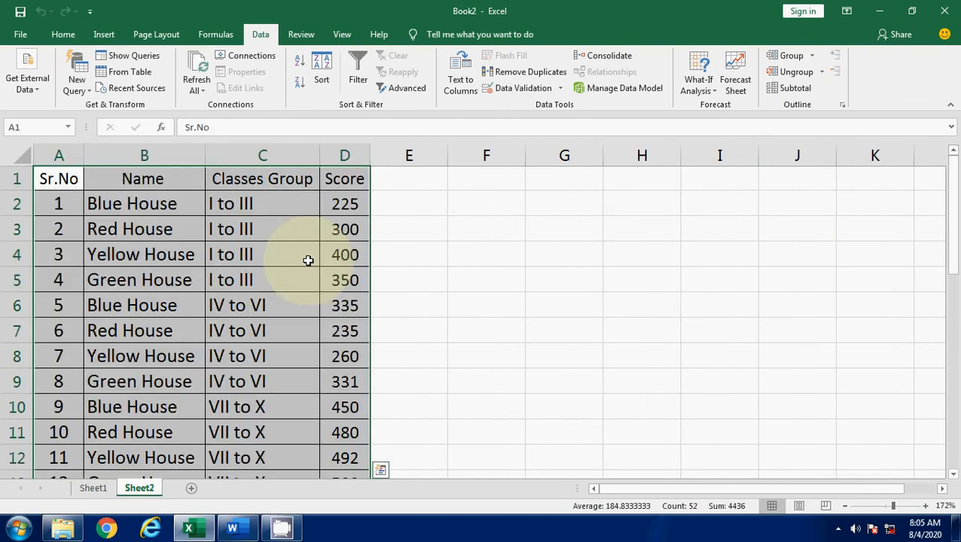
- Subtotal the house scores table with the Sum of Score at each change in Classes Group
click(308, 260)
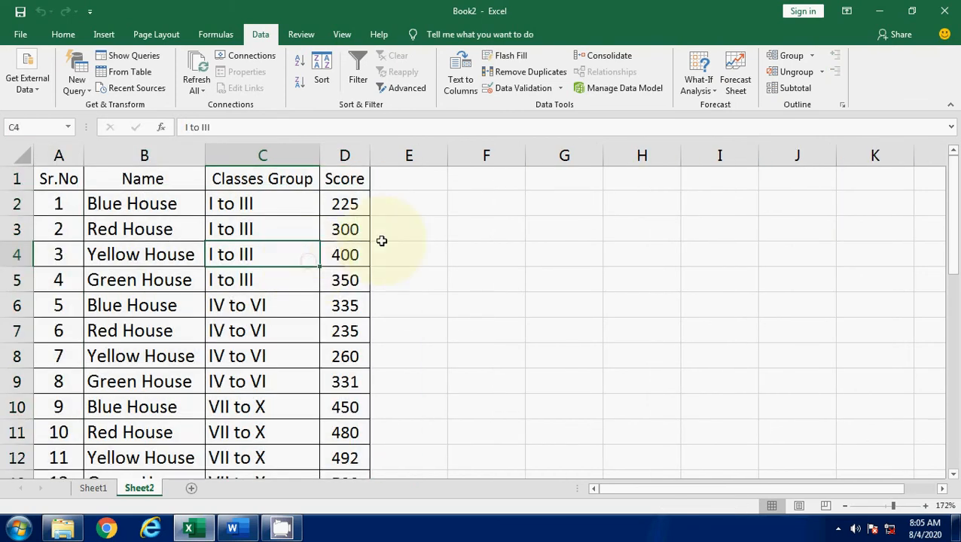
click(792, 89)
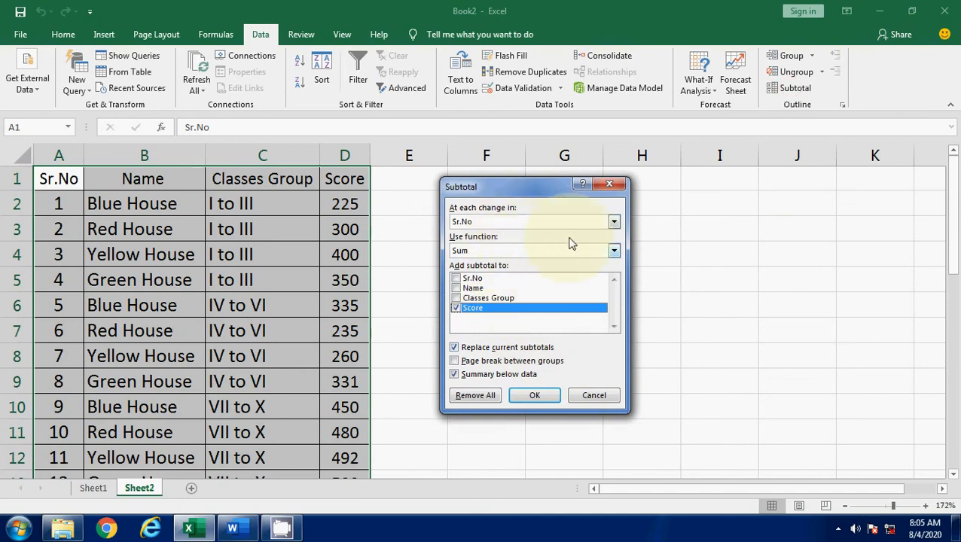
click(613, 222)
click(613, 222)
click(613, 222)
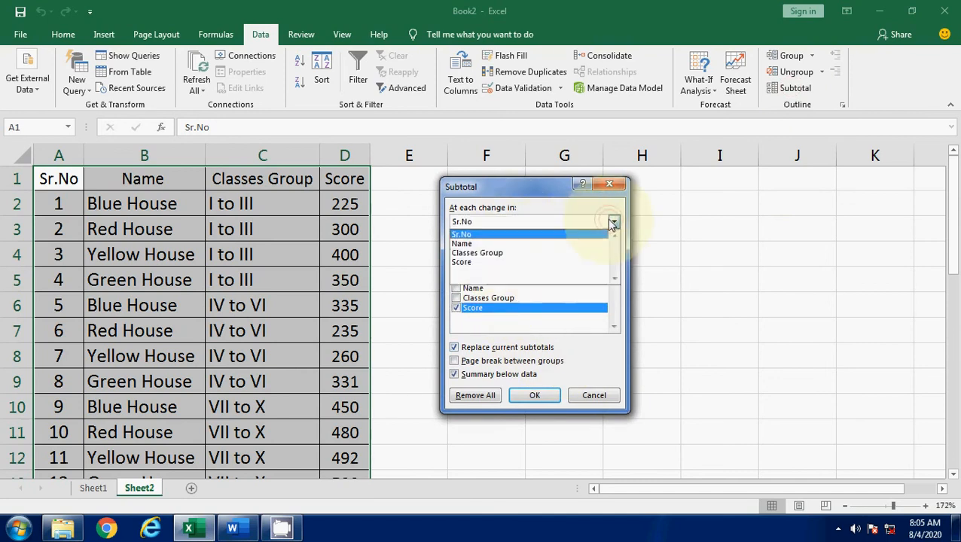
click(539, 257)
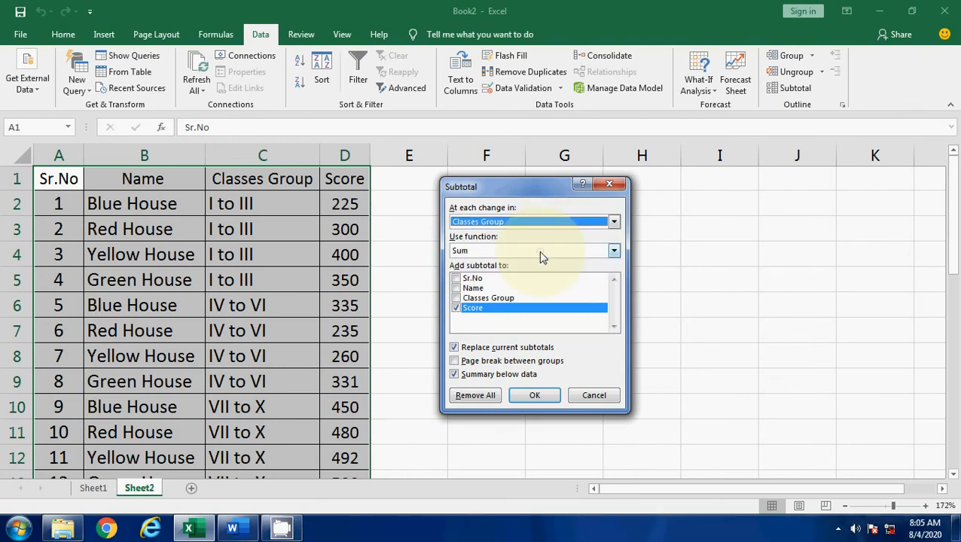
drag(538, 188, 479, 180)
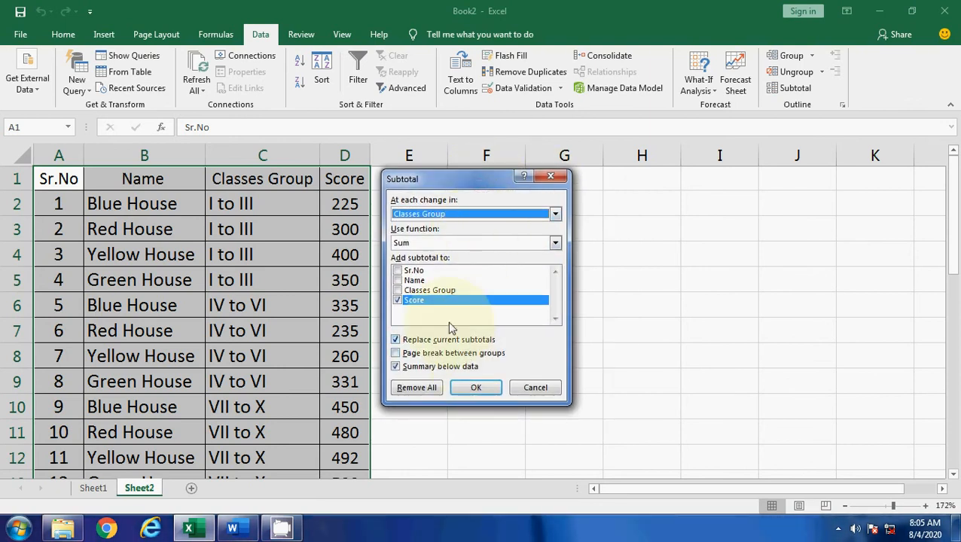
click(478, 387)
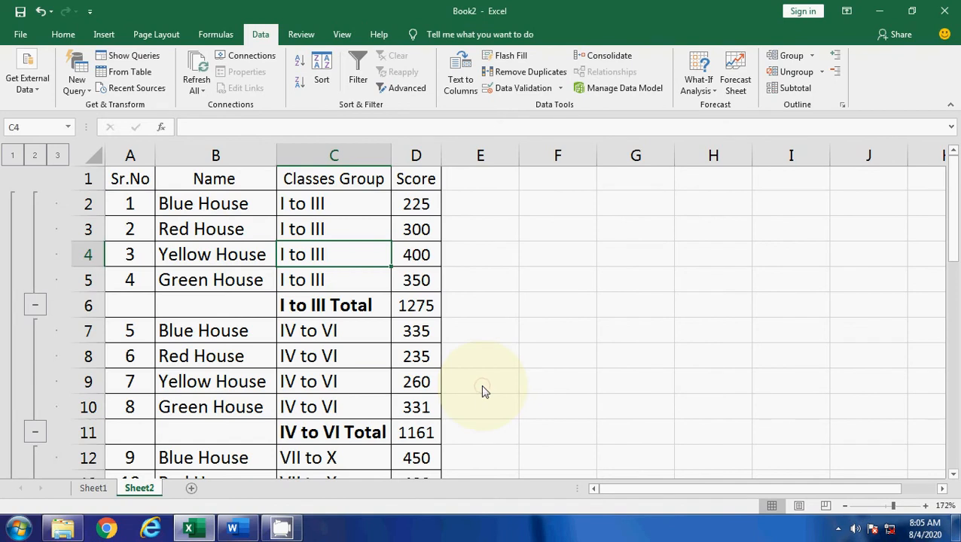
- Review the score total of each classes group and the grand total at the end of the subtotaled table
click(394, 331)
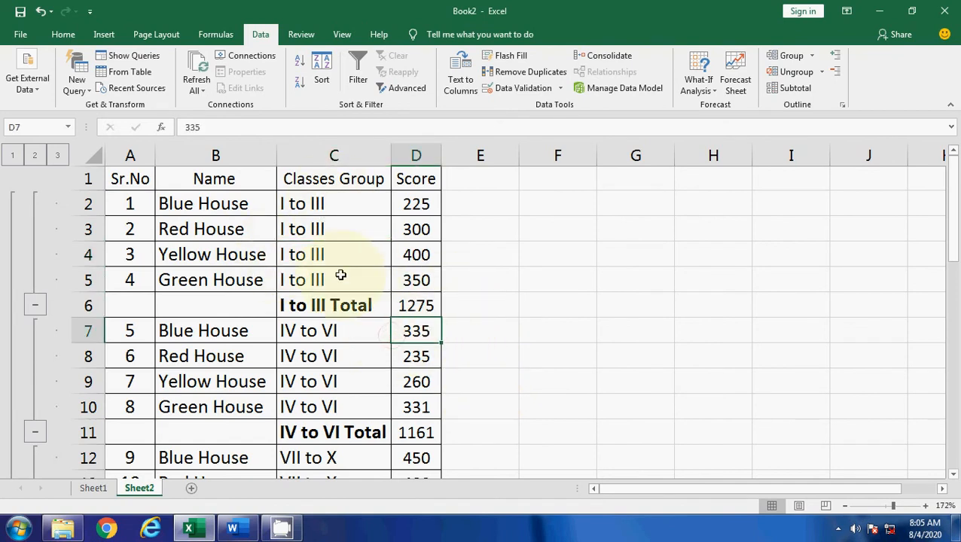
click(399, 307)
click(365, 434)
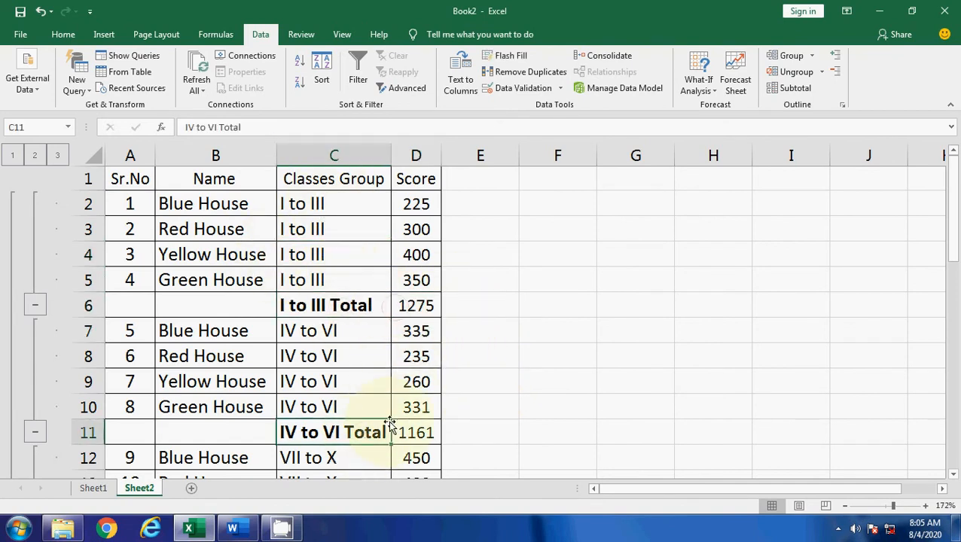
scroll(407, 401, down, 2)
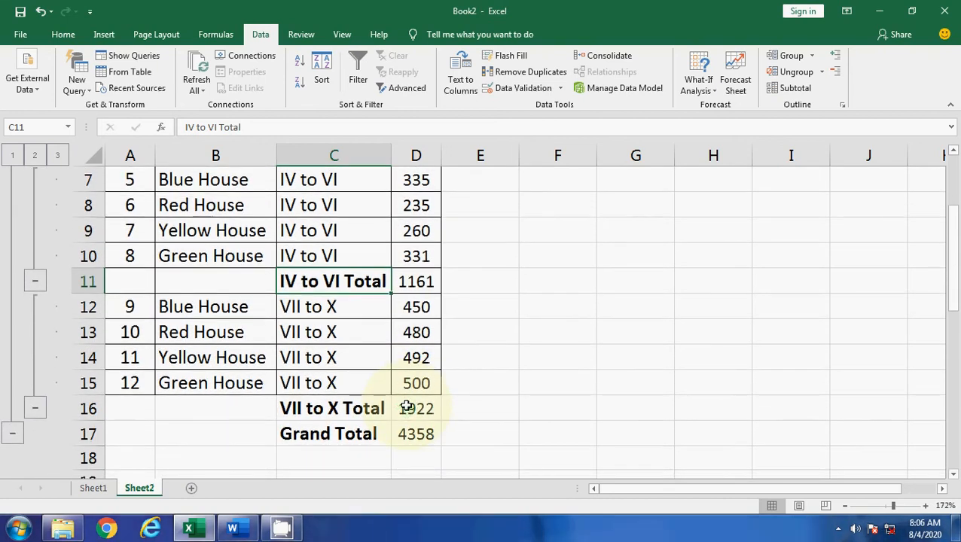
- Reapply the Sum subtotals of Score at each change in Classes Group, replacing current subtotals and keeping the summary below the data
click(795, 87)
drag(449, 180, 489, 224)
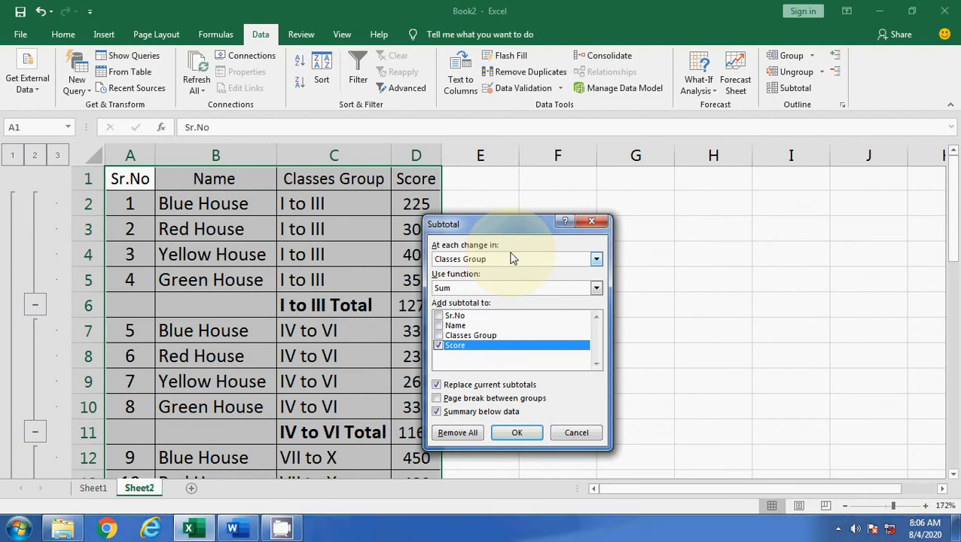
click(519, 434)
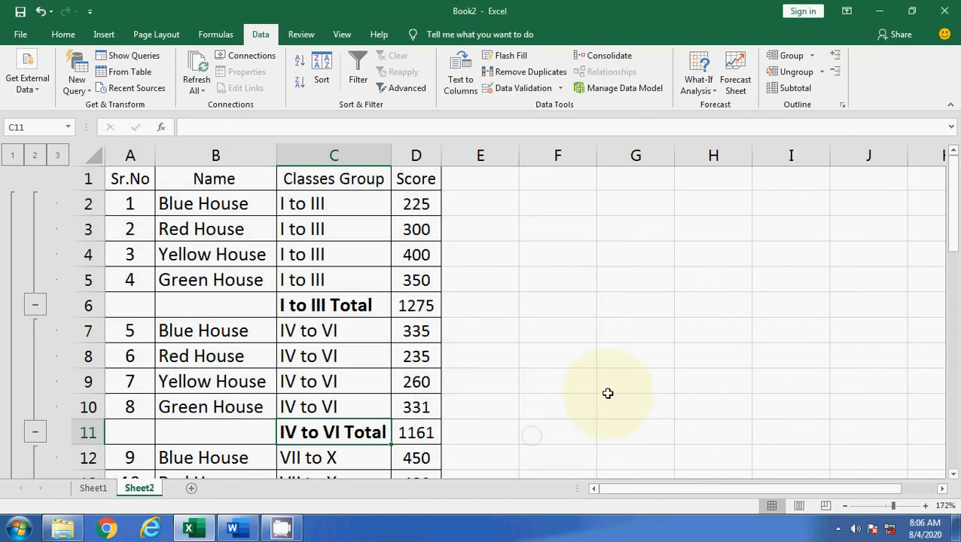
click(838, 528)
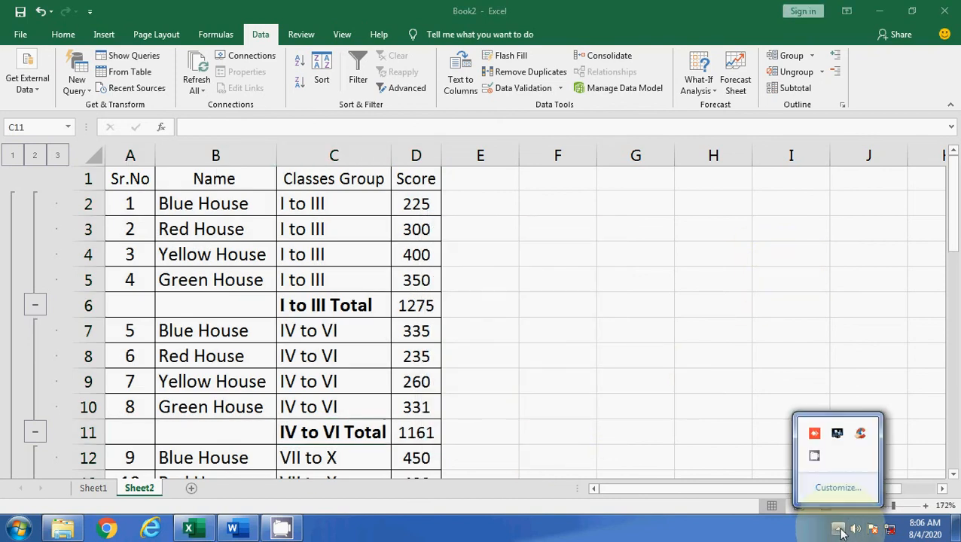
click(814, 456)
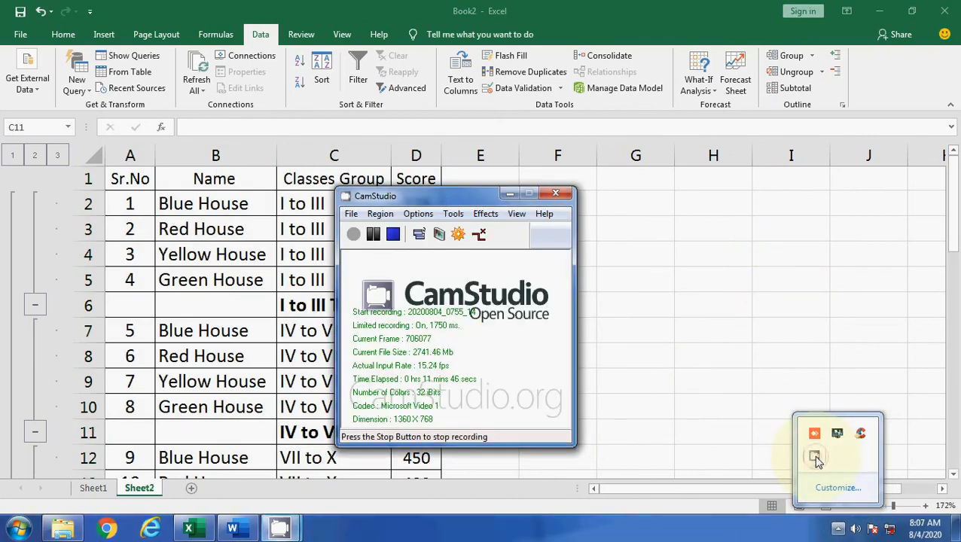